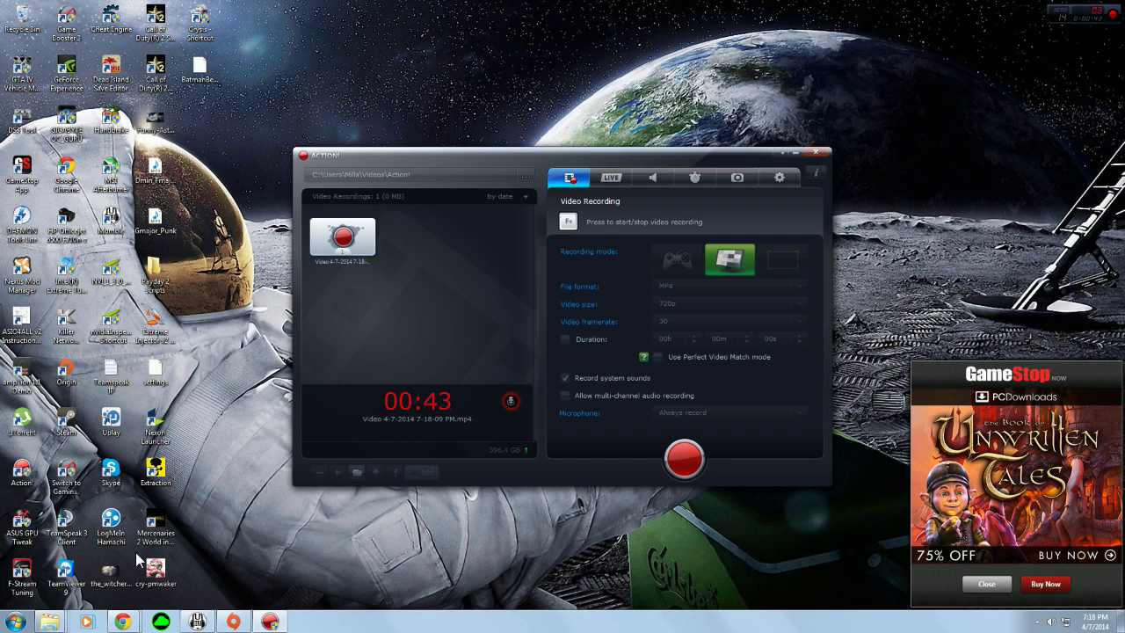
Open a new Explorer window and go to Local Disk (C:)\Program Files (x86)
{"action": "right_click", "coordinate": [51, 621]}
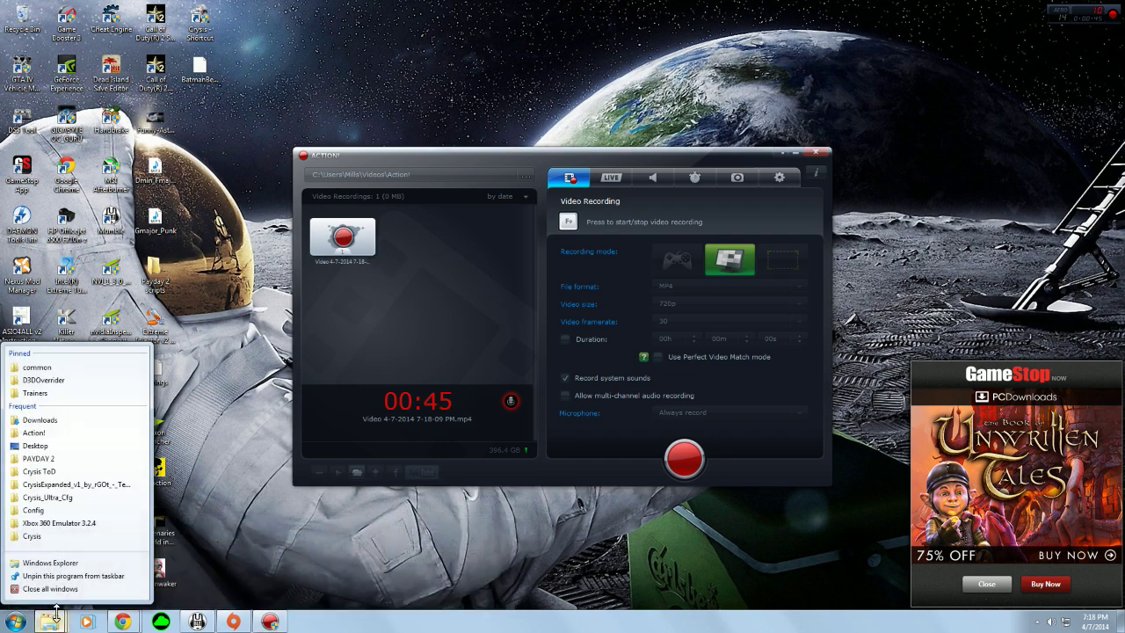
{"action": "left_click", "coordinate": [62, 594]}
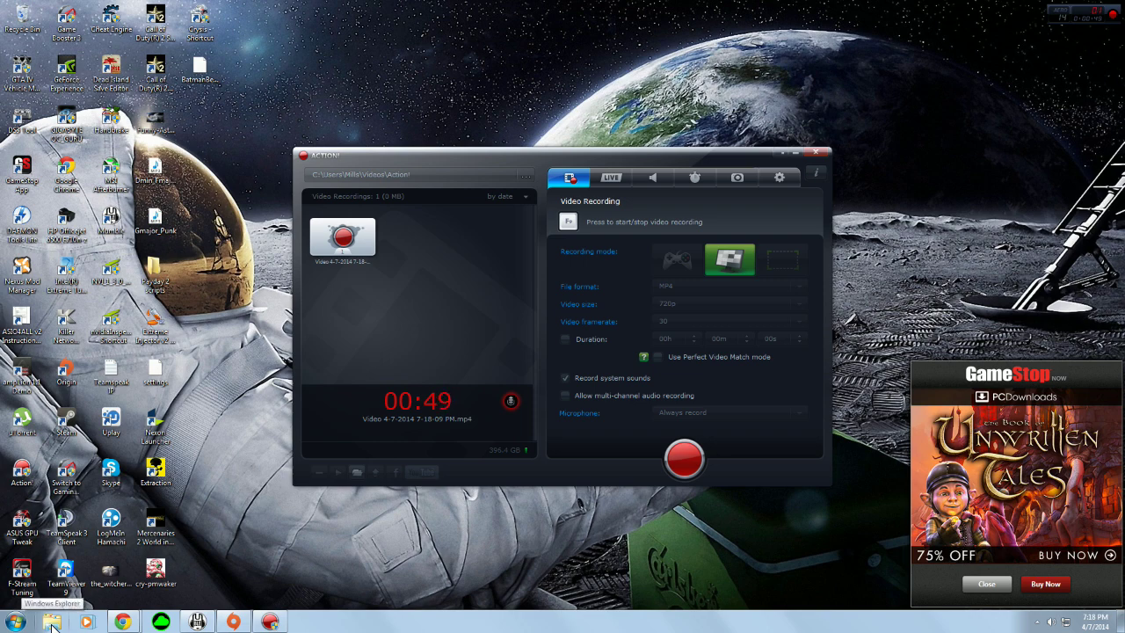
{"action": "left_click", "coordinate": [51, 621]}
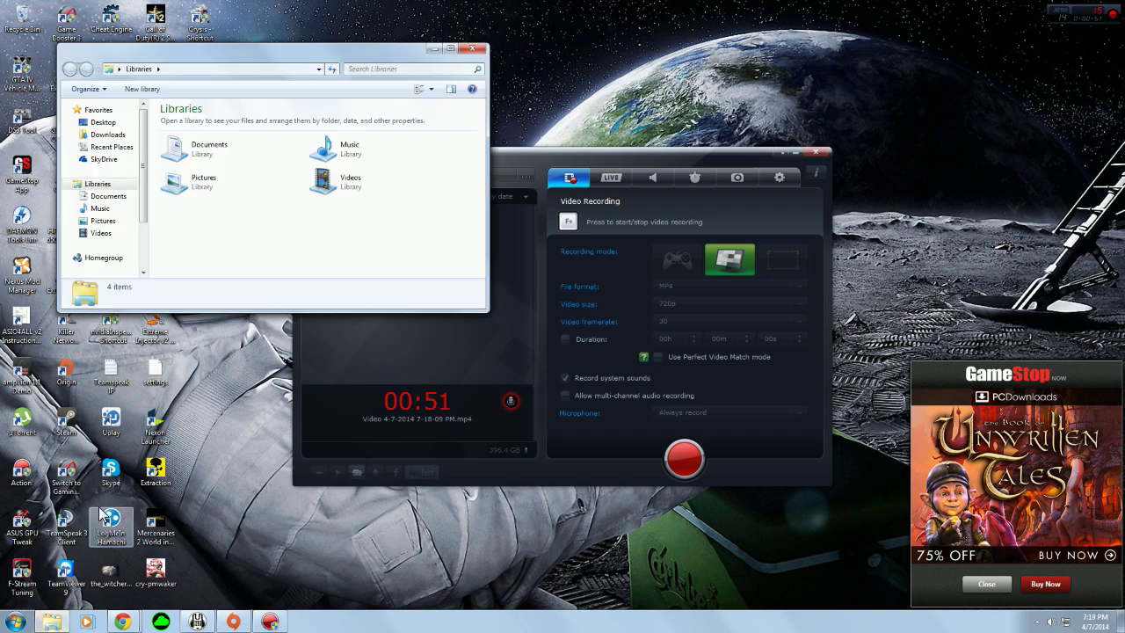
{"action": "scroll", "coordinate": [102, 231], "scroll_direction": "down", "scroll_amount": 2}
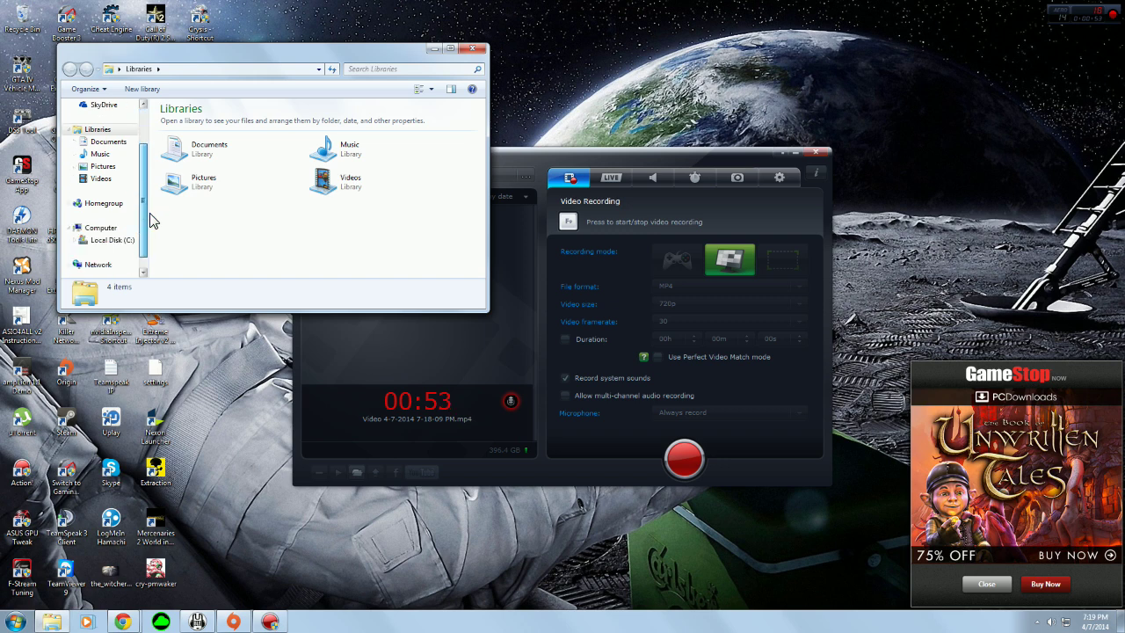
{"action": "left_click", "coordinate": [110, 241]}
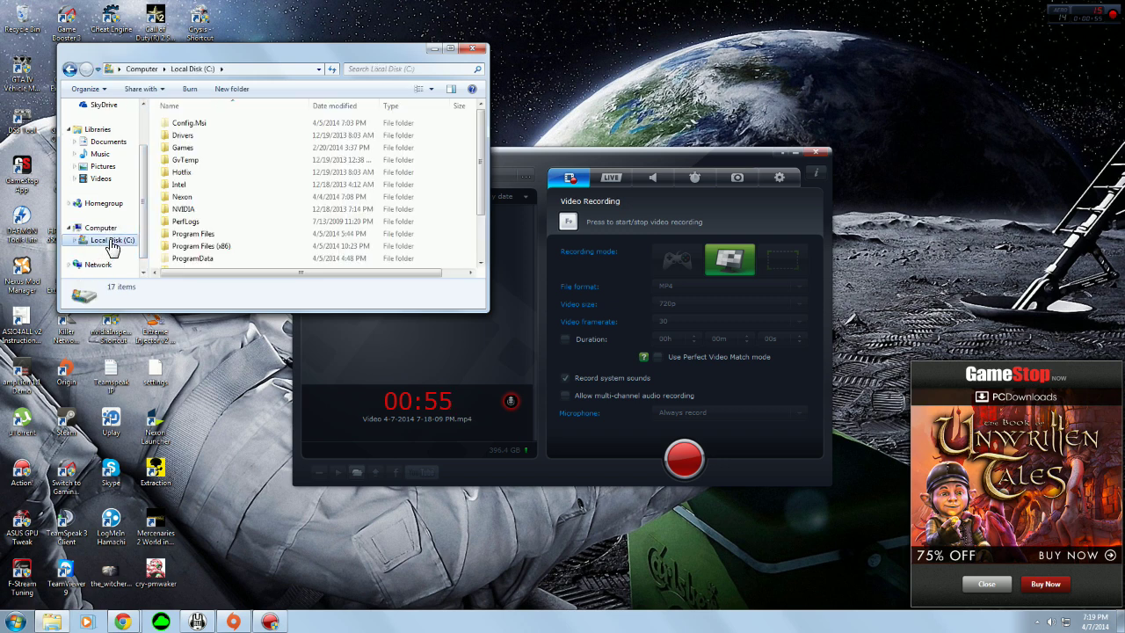
{"action": "double_click", "coordinate": [204, 247]}
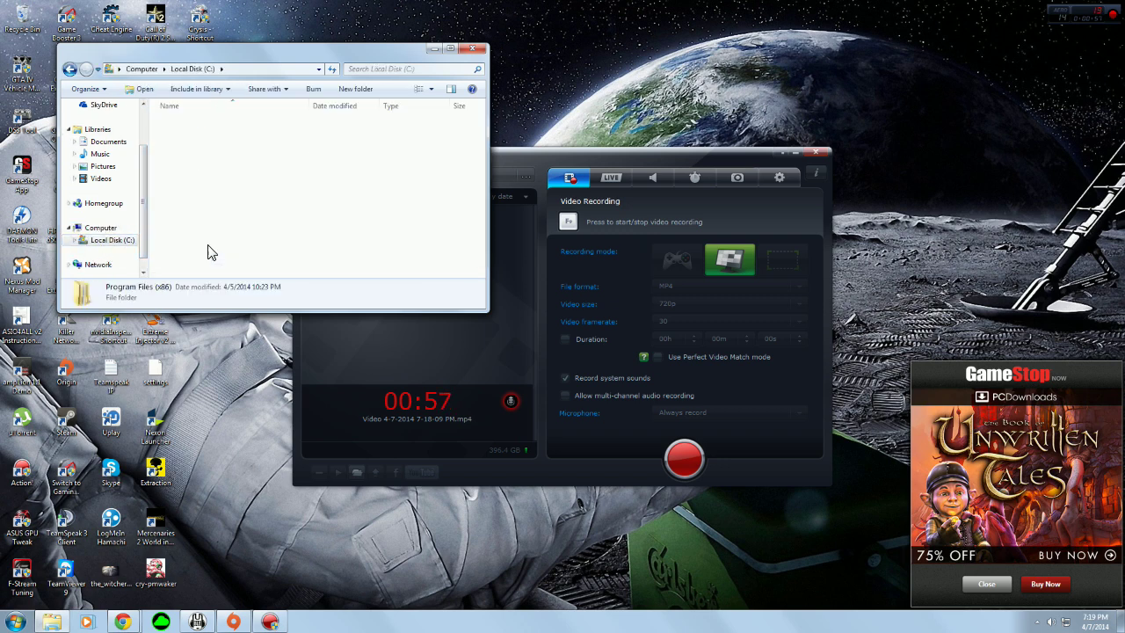
{"action": "scroll", "coordinate": [204, 252], "scroll_direction": "down", "scroll_amount": 12}
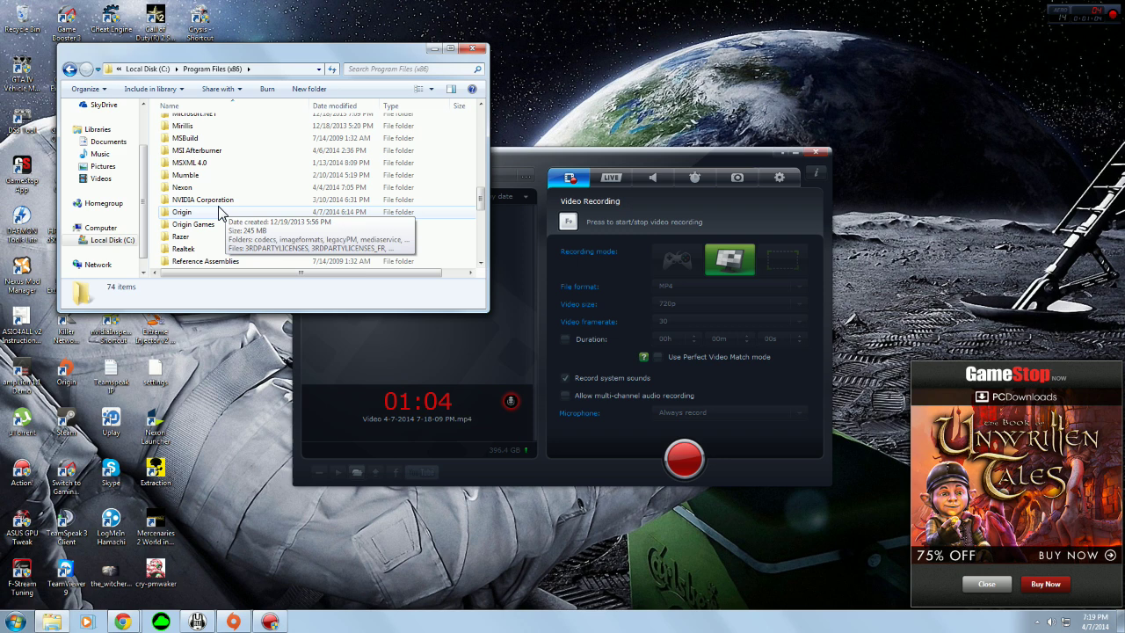
{"action": "scroll", "coordinate": [215, 217], "scroll_direction": "down", "scroll_amount": 2}
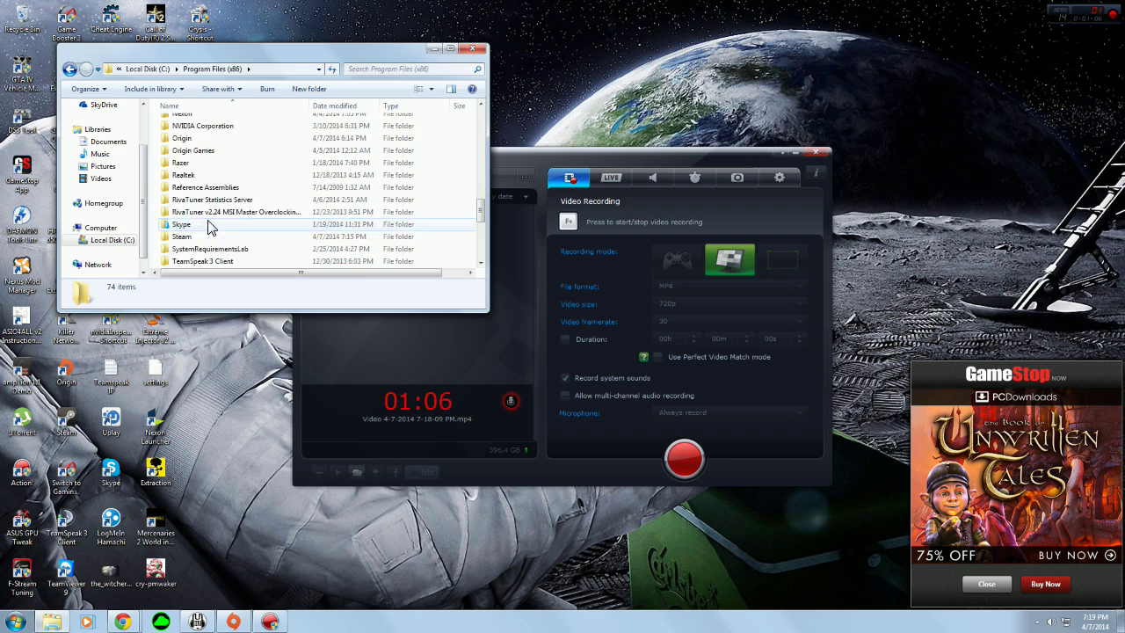
Navigate through Steam\SteamApps\common\Batman Arkham Origins\SinglePlayer\BMGame into the Config folder
{"action": "double_click", "coordinate": [208, 220]}
{"action": "scroll", "coordinate": [209, 221], "scroll_direction": "down", "scroll_amount": 3}
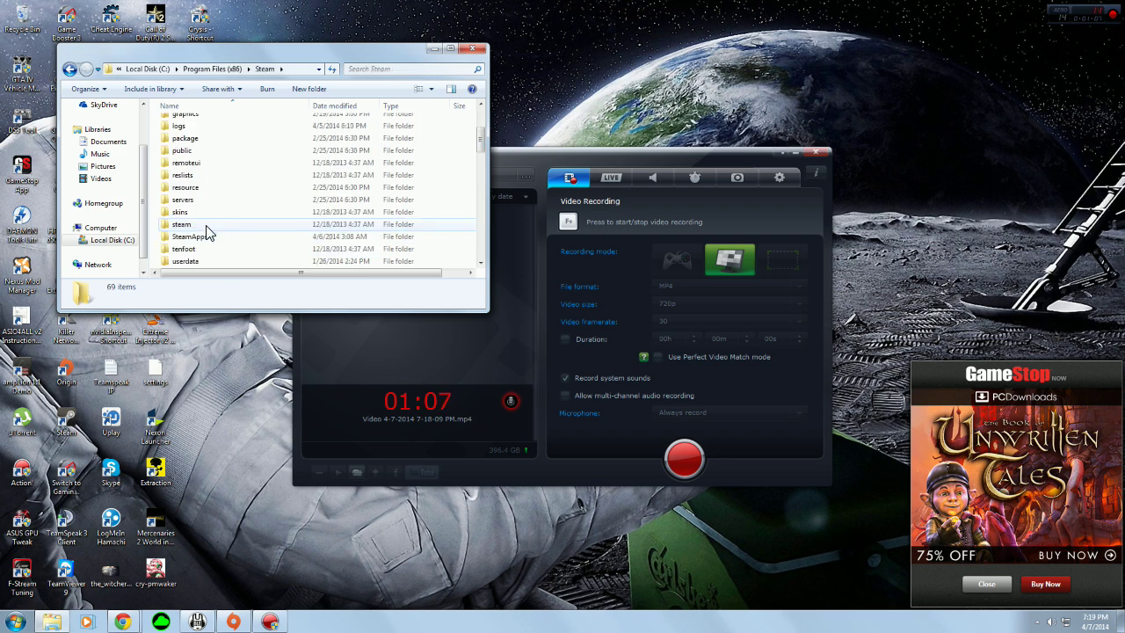
{"action": "double_click", "coordinate": [209, 232]}
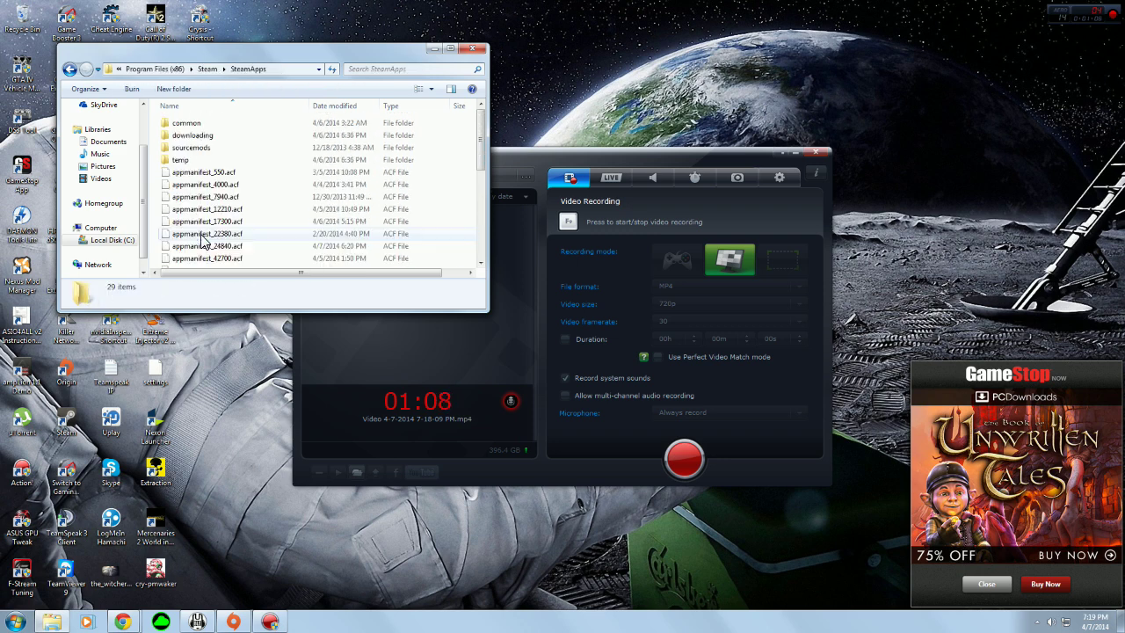
{"action": "double_click", "coordinate": [213, 124]}
{"action": "double_click", "coordinate": [211, 147]}
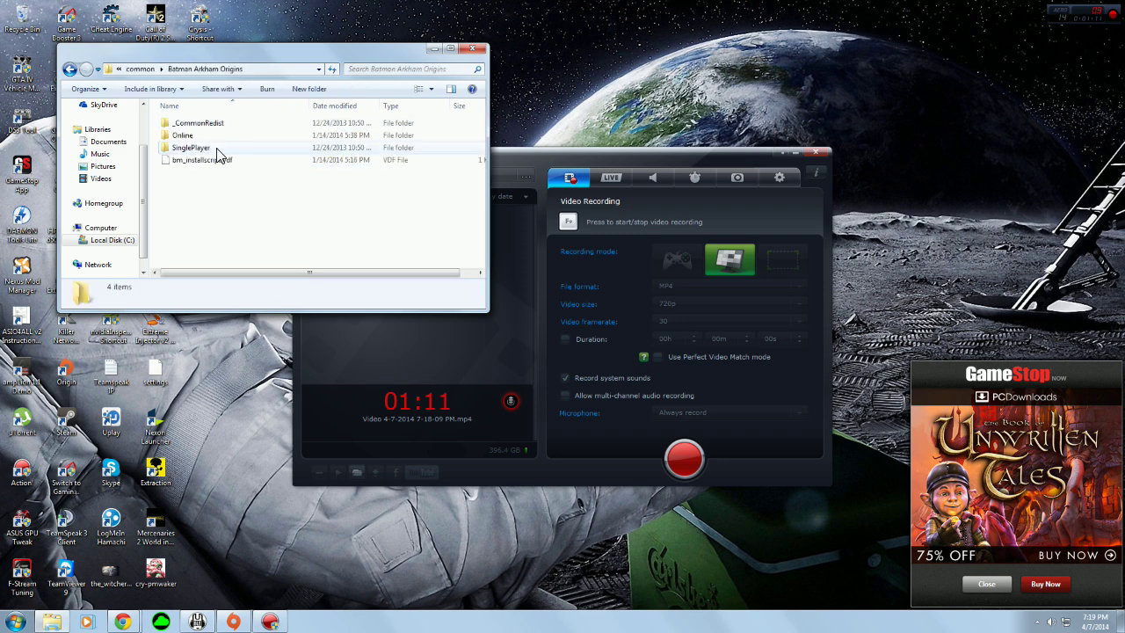
{"action": "double_click", "coordinate": [208, 149]}
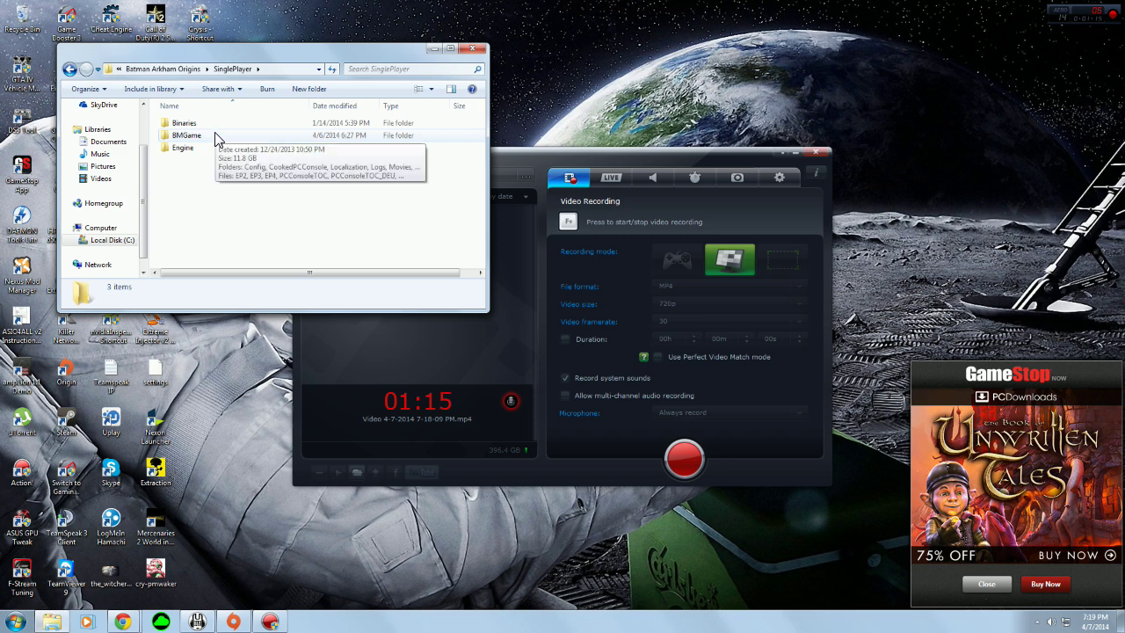
{"action": "double_click", "coordinate": [215, 137]}
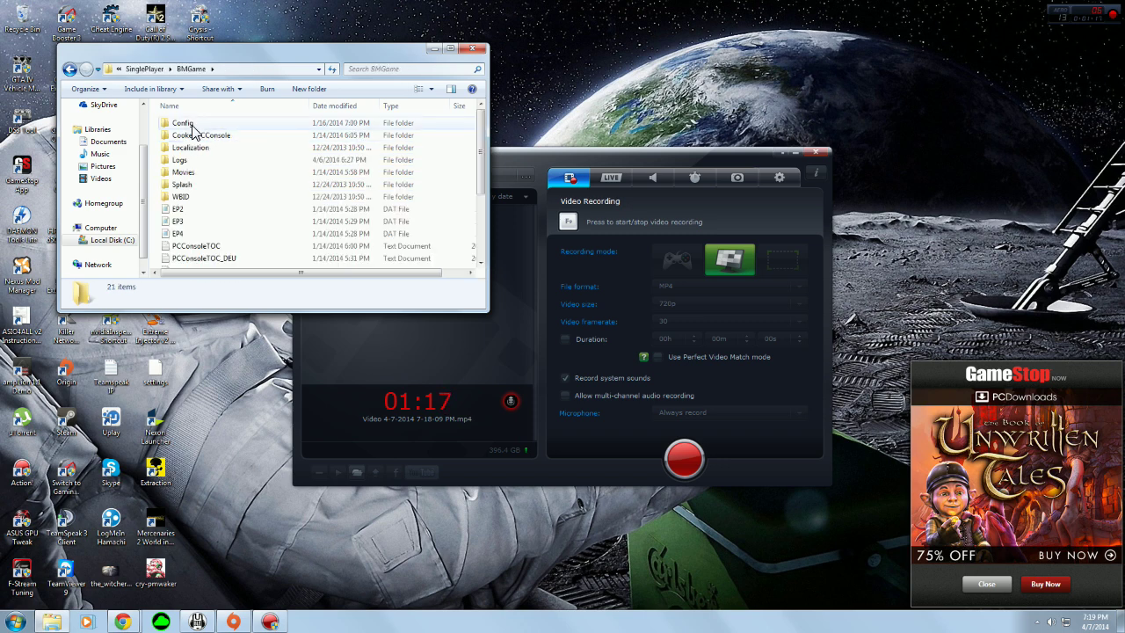
{"action": "double_click", "coordinate": [210, 125]}
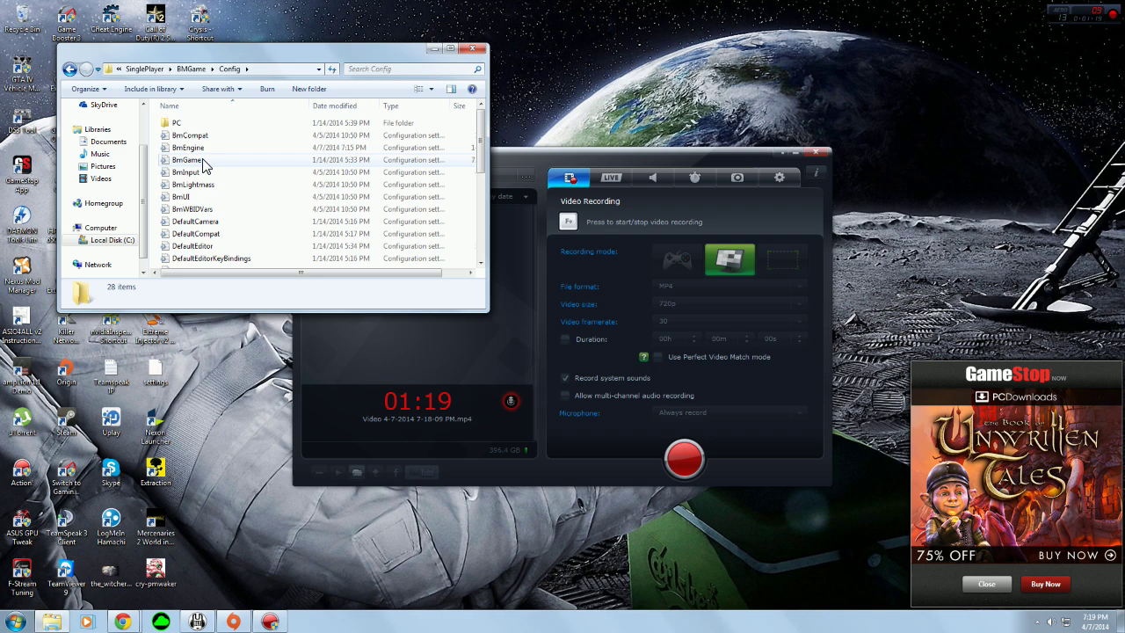
Open BmEngine in Notepad and find the first 'allowd3d' entry
{"action": "double_click", "coordinate": [211, 149]}
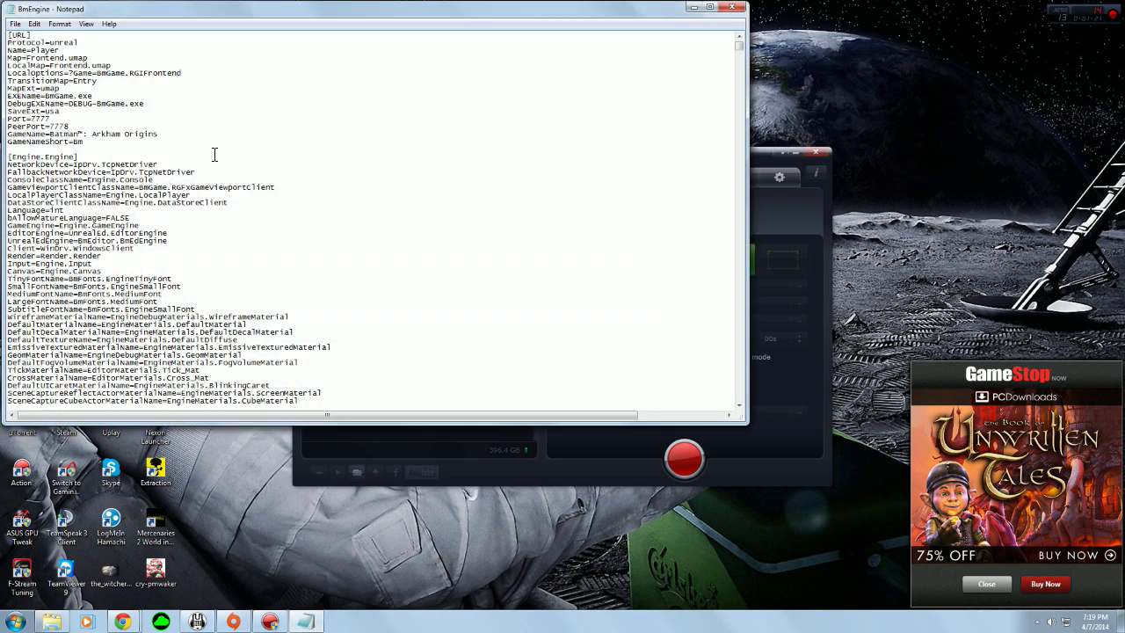
{"action": "key", "text": "ctrl+f"}
{"action": "key", "text": "Escape"}
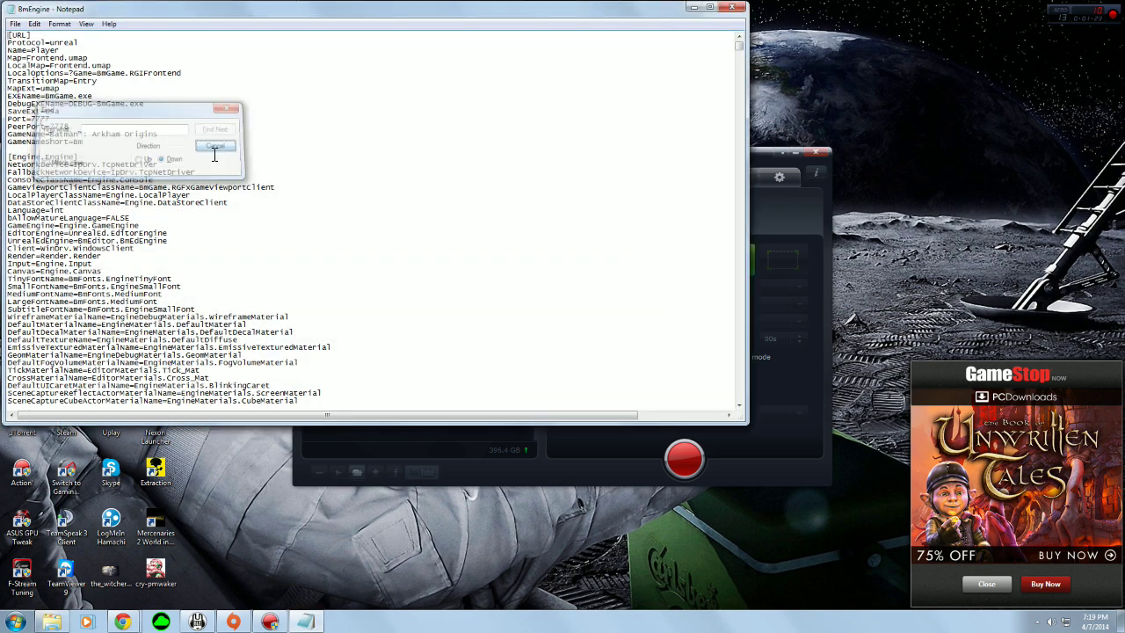
{"action": "left_click", "coordinate": [15, 23]}
{"action": "left_click", "coordinate": [33, 24]}
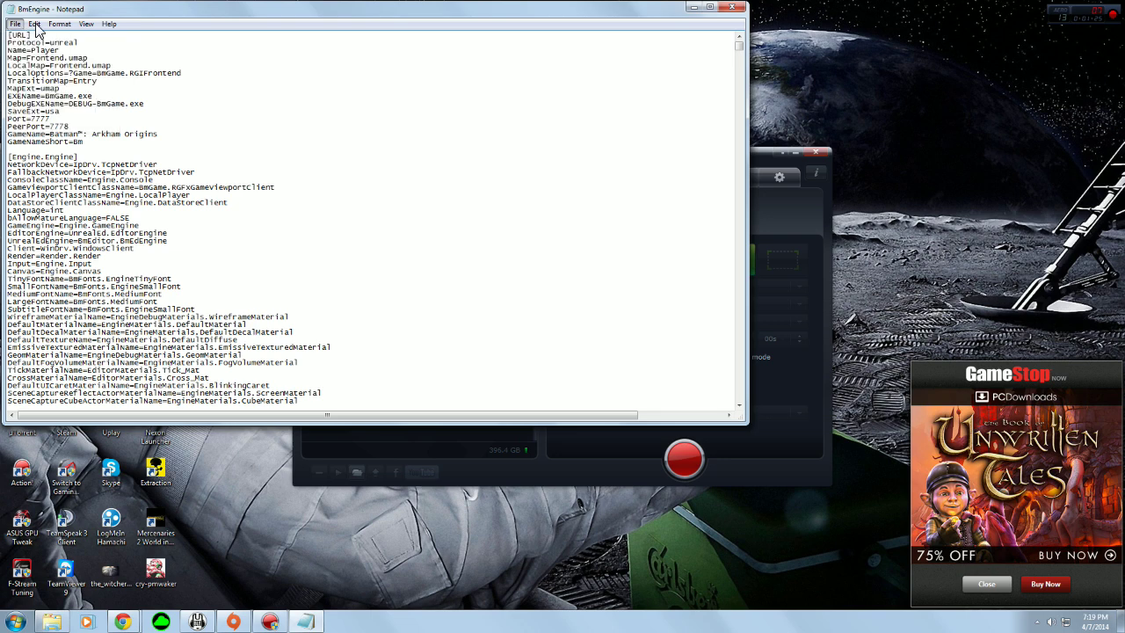
{"action": "left_click", "coordinate": [53, 110]}
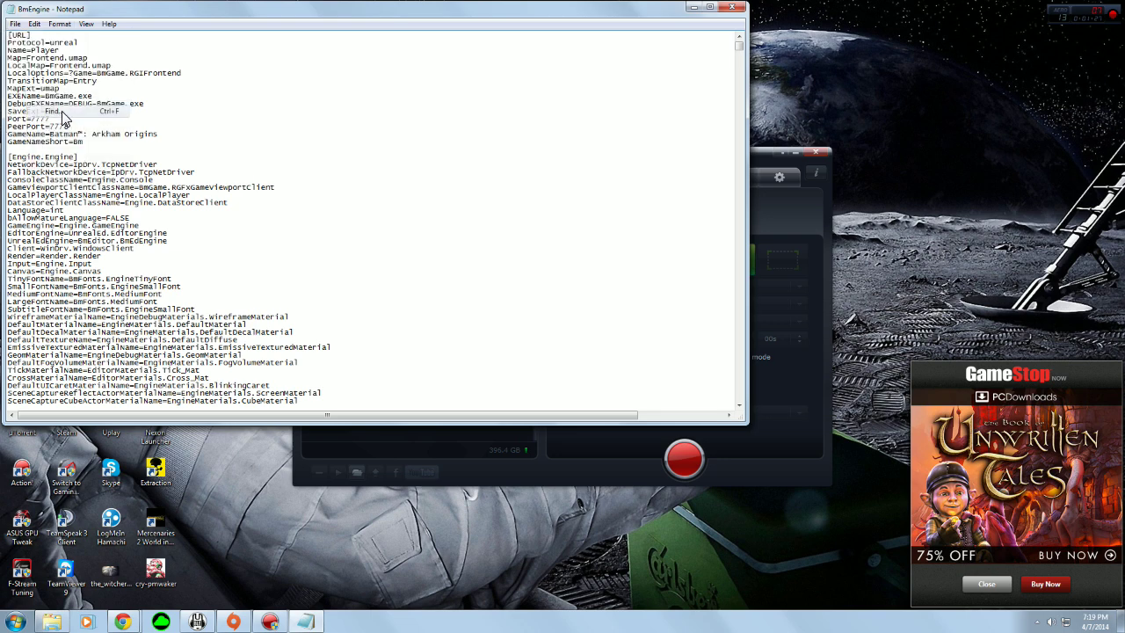
{"action": "left_click", "coordinate": [380, 150]}
{"action": "type", "text": "al"}
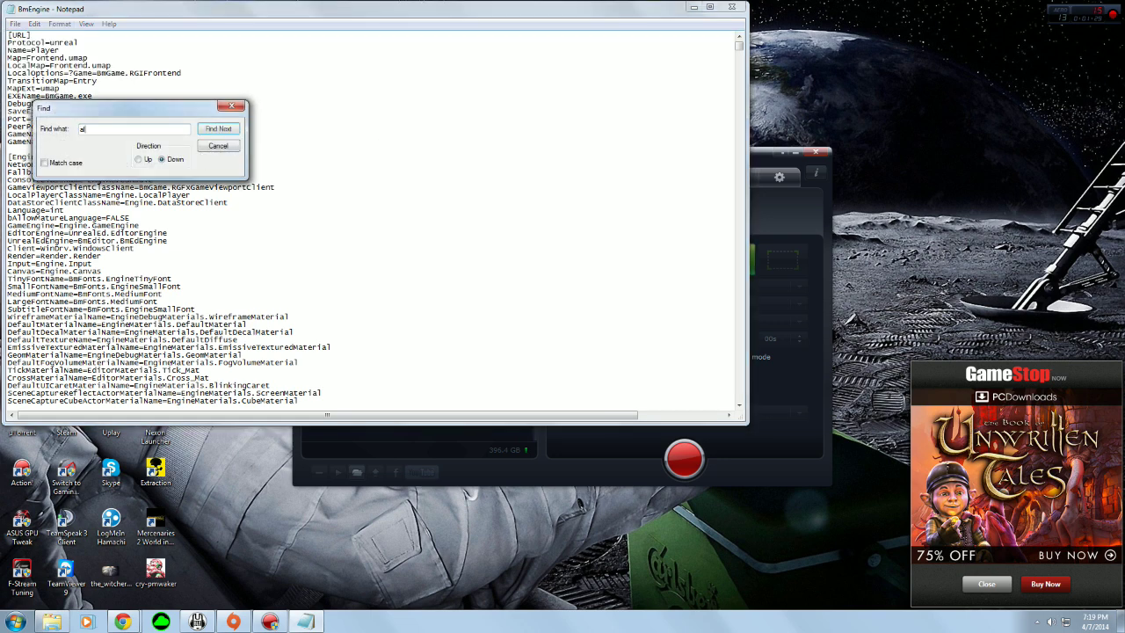
{"action": "type", "text": "lowd3d"}
{"action": "key", "text": "Return"}
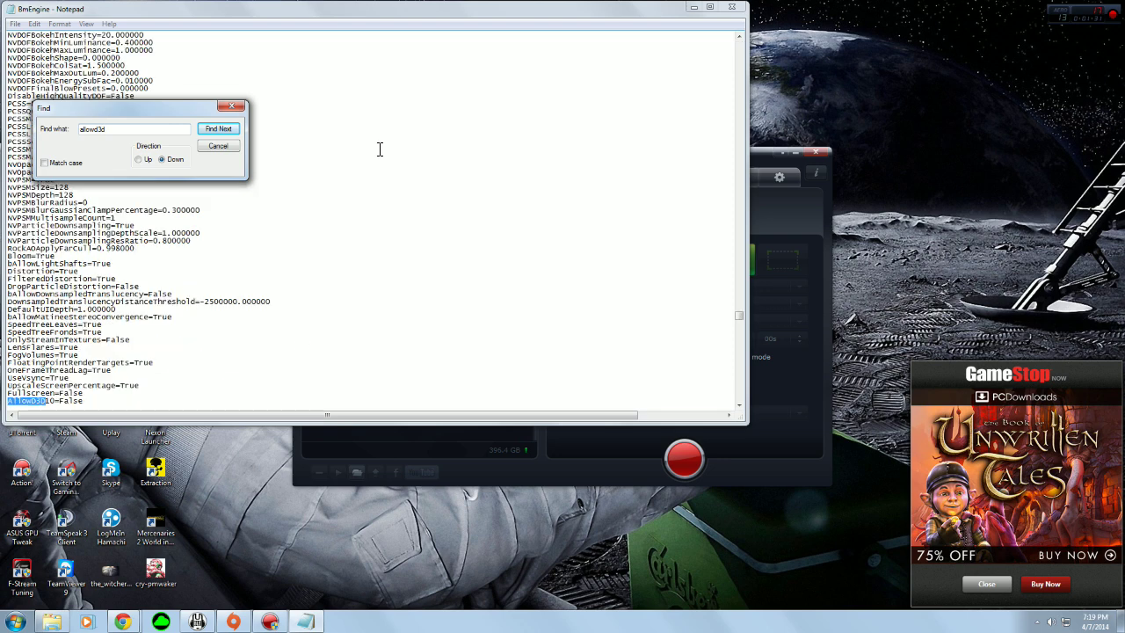
Select the AllowD3D10=False and AllowD3D11=False lines, then close Notepad
{"action": "left_click", "coordinate": [219, 147]}
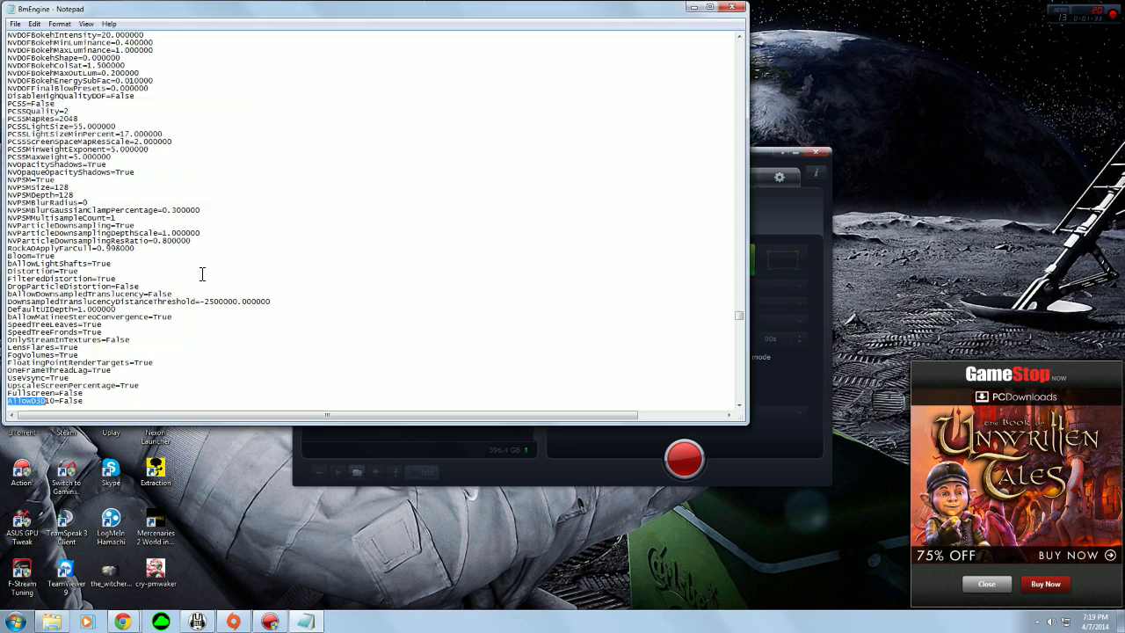
{"action": "scroll", "coordinate": [174, 374], "scroll_direction": "down", "scroll_amount": 1}
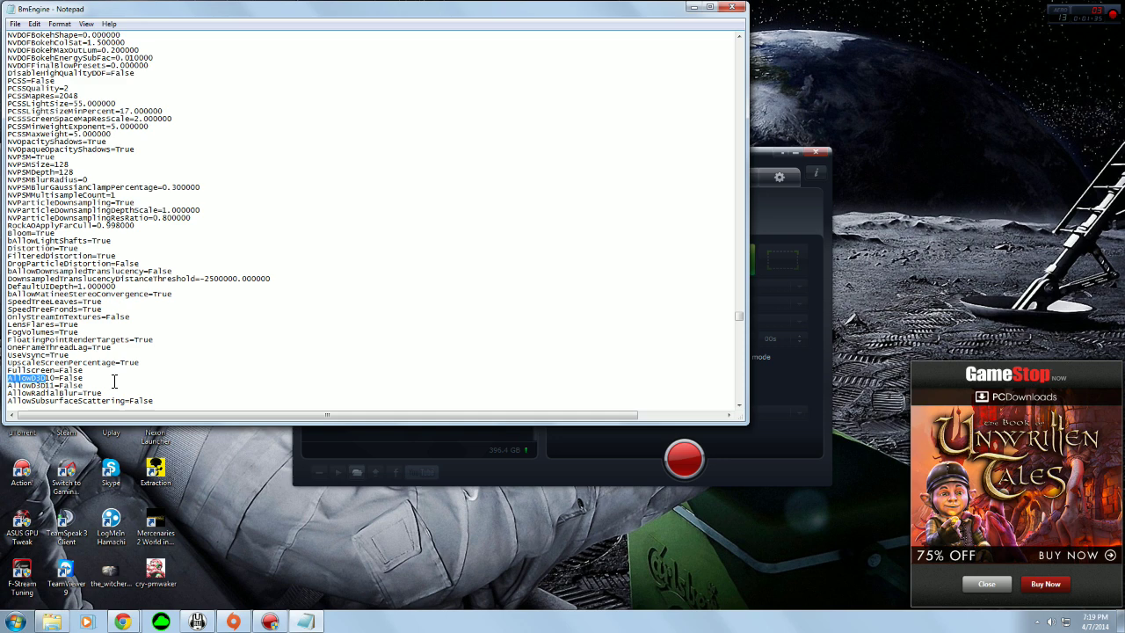
{"action": "left_click", "coordinate": [134, 374]}
{"action": "left_click_drag", "start_coordinate": [92, 381], "coordinate": [41, 379]}
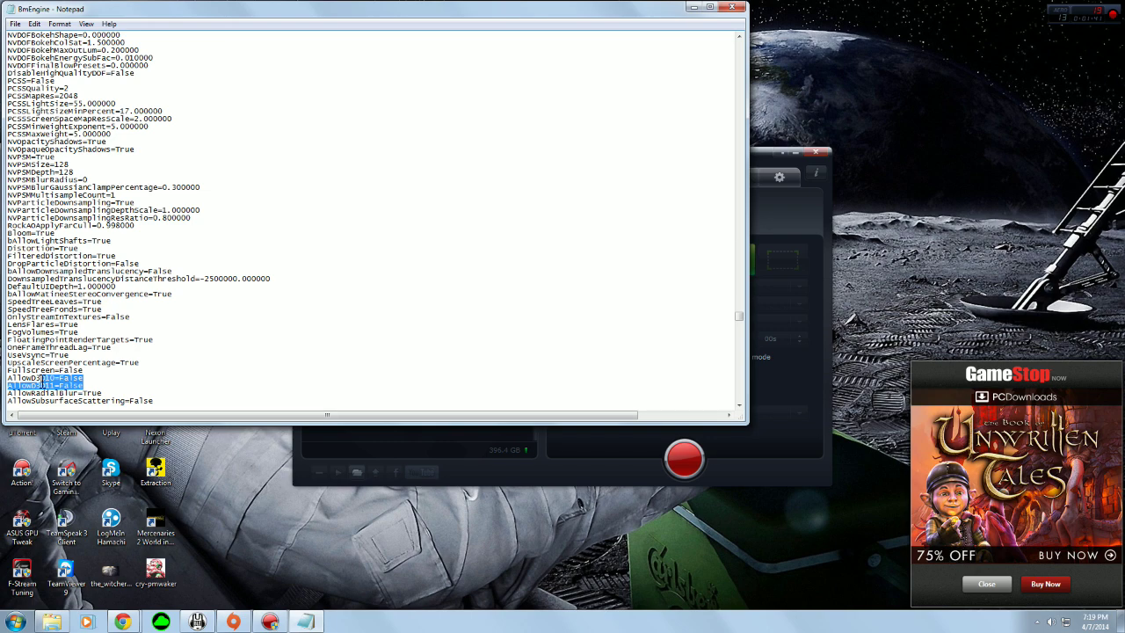
{"action": "left_click", "coordinate": [145, 393]}
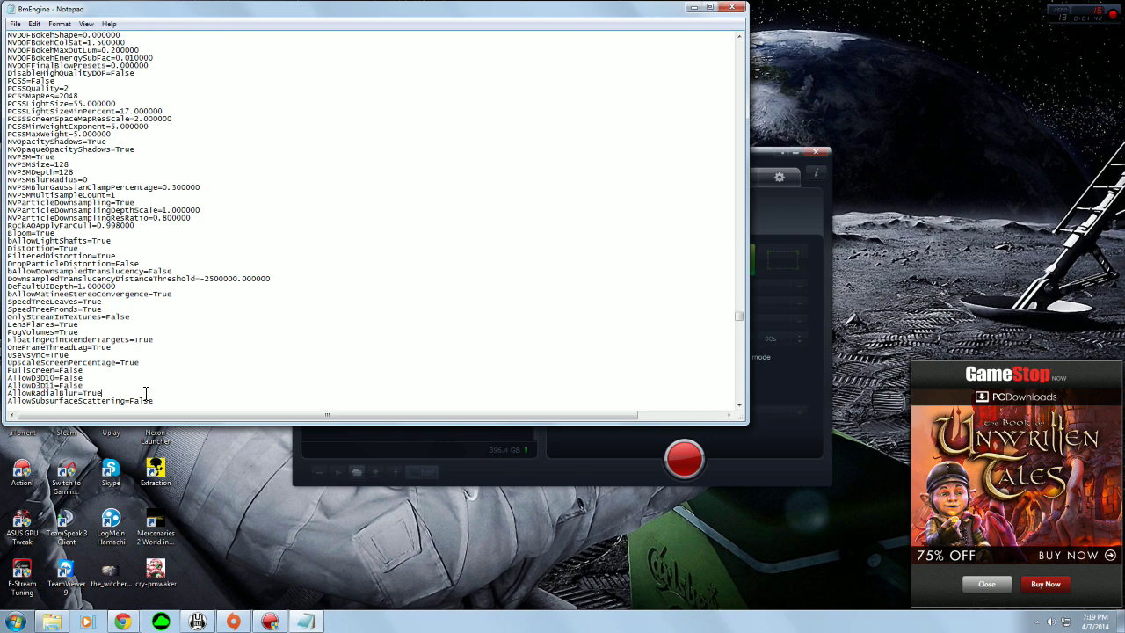
{"action": "left_click", "coordinate": [733, 9]}
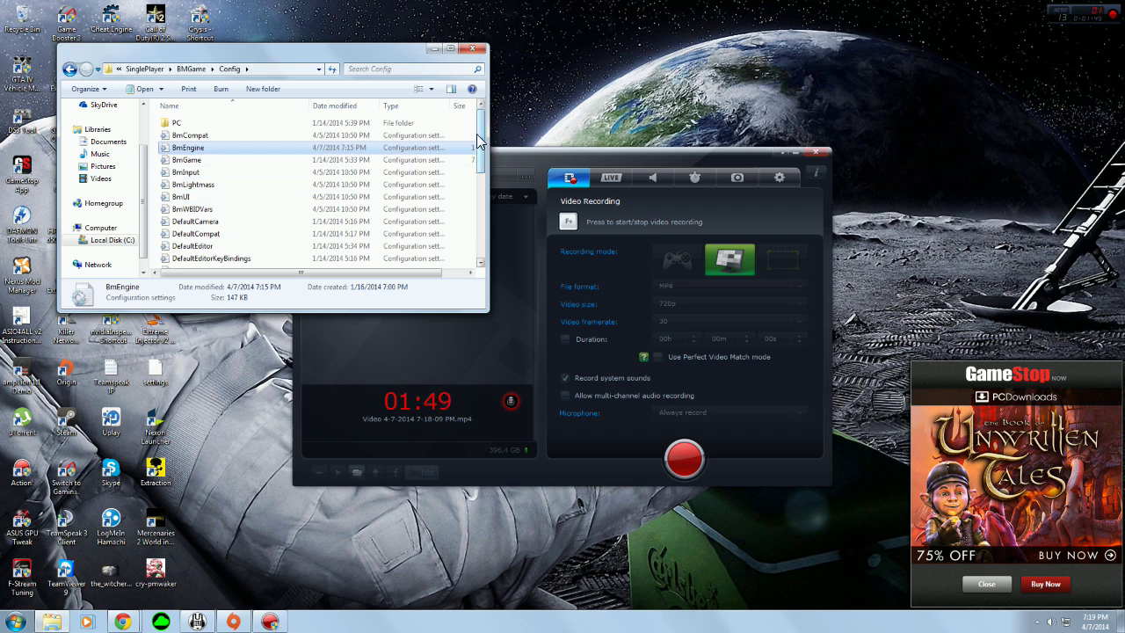
{"action": "mouse_move", "coordinate": [479, 141]}
{"action": "left_mouse_down"}
{"action": "mouse_move", "coordinate": [480, 219]}
{"action": "mouse_move", "coordinate": [479, 139]}
{"action": "left_mouse_up"}
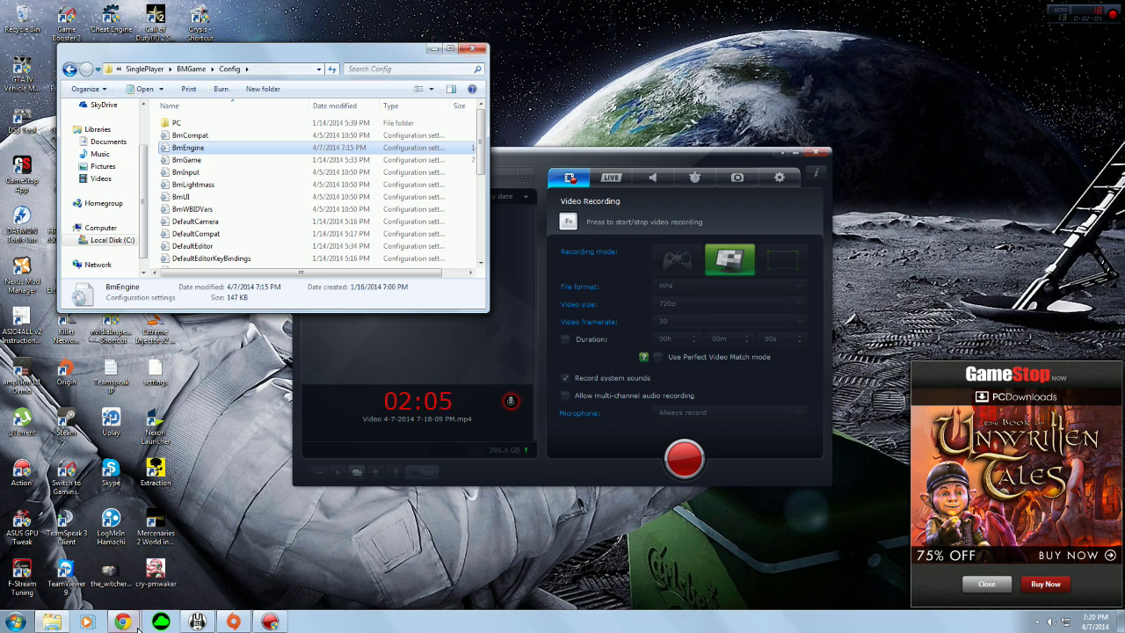
{"action": "mouse_move", "coordinate": [134, 622]}
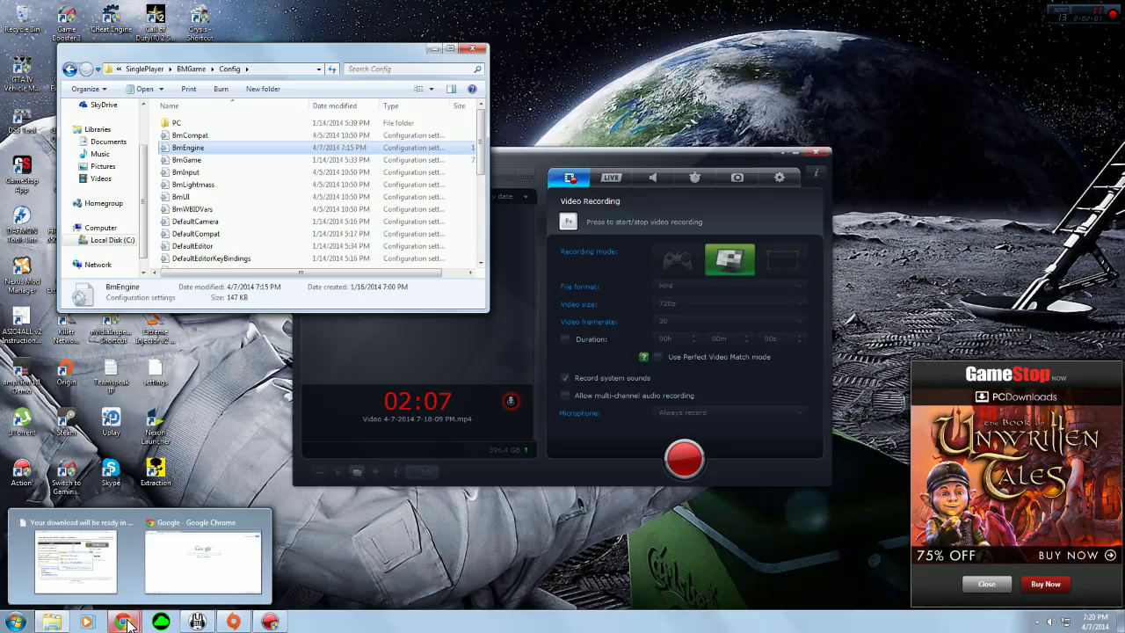
In Chrome, close the old tabs and search Google for 'texmod'
{"action": "left_click", "coordinate": [167, 576]}
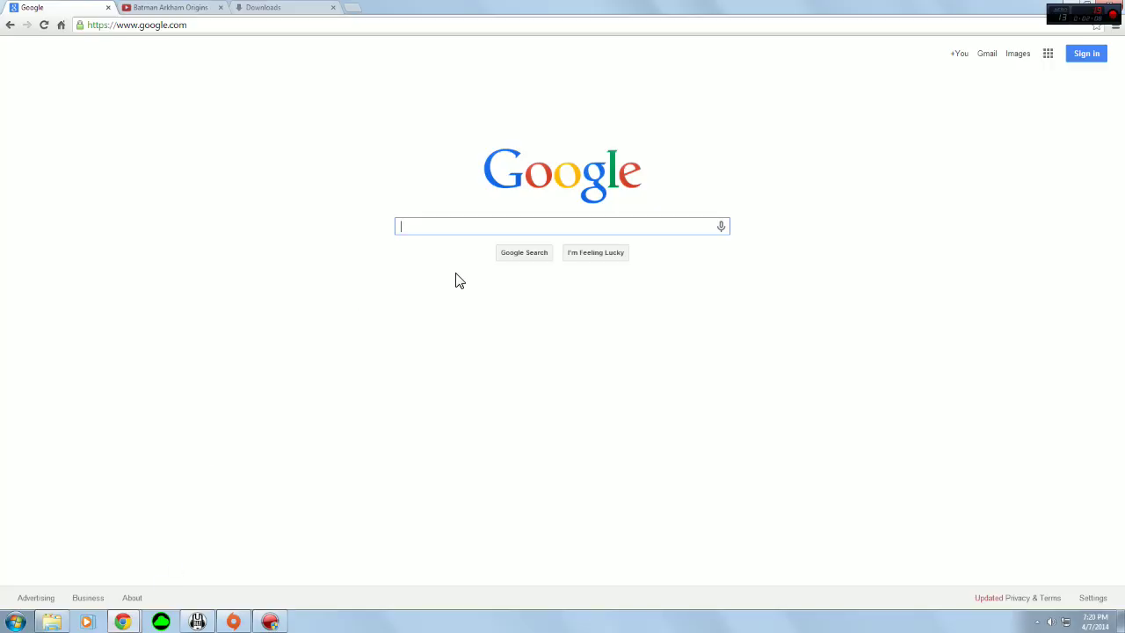
{"action": "left_click", "coordinate": [221, 8]}
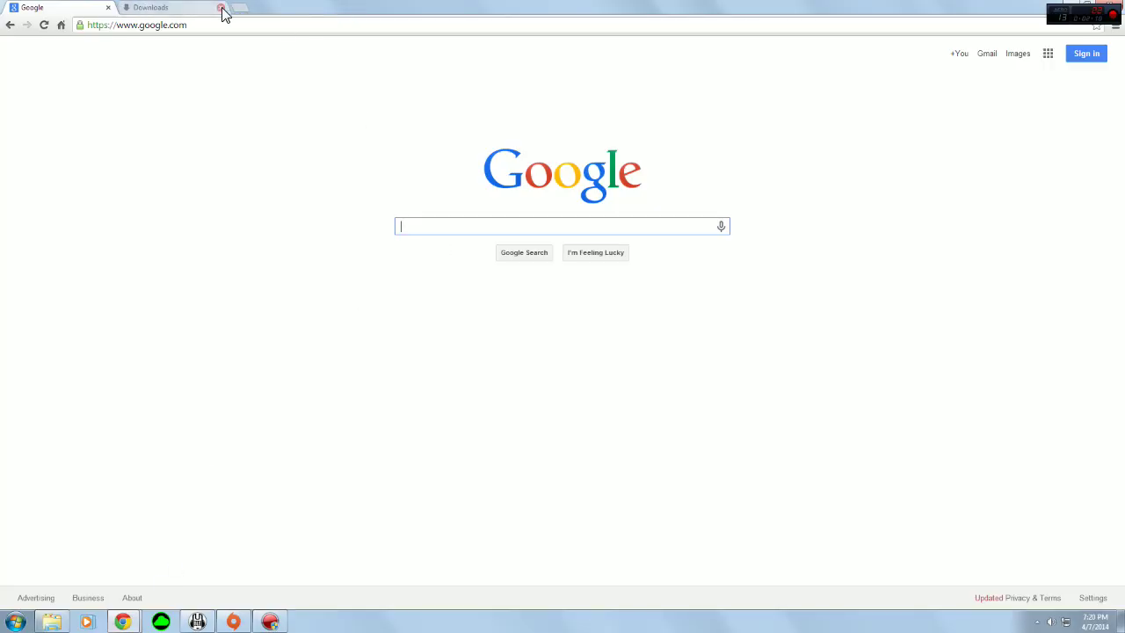
{"action": "left_click", "coordinate": [221, 8]}
{"action": "type", "text": "texmod"}
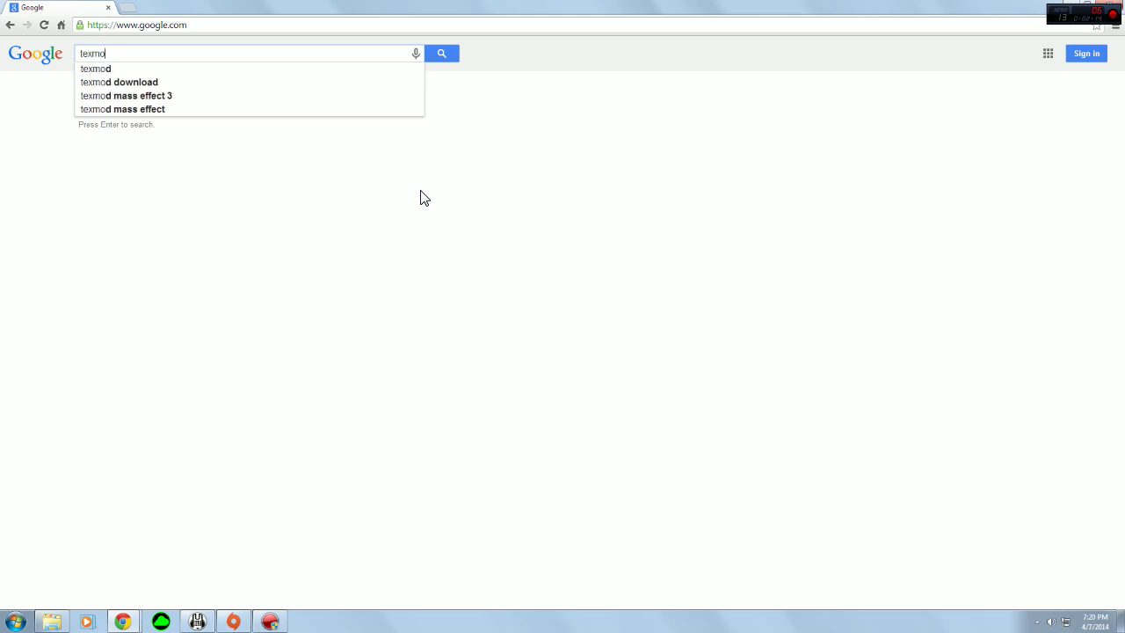
{"action": "key", "text": "Return"}
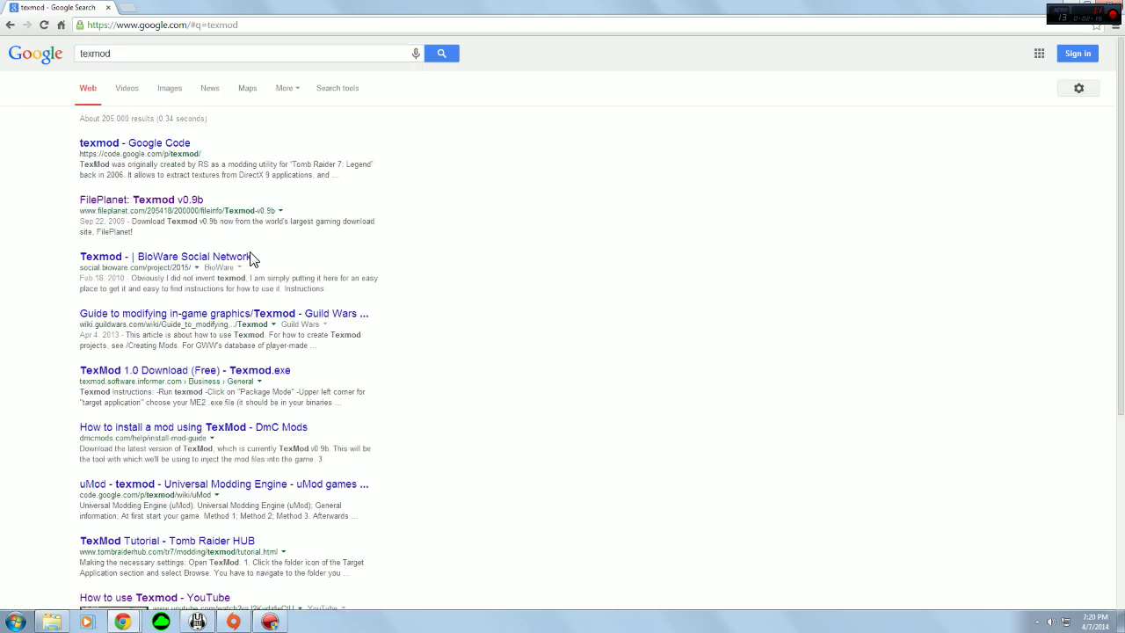
Download Texmod.zip from FilePlanet's Texmod v0.9b page
{"action": "left_click", "coordinate": [148, 201]}
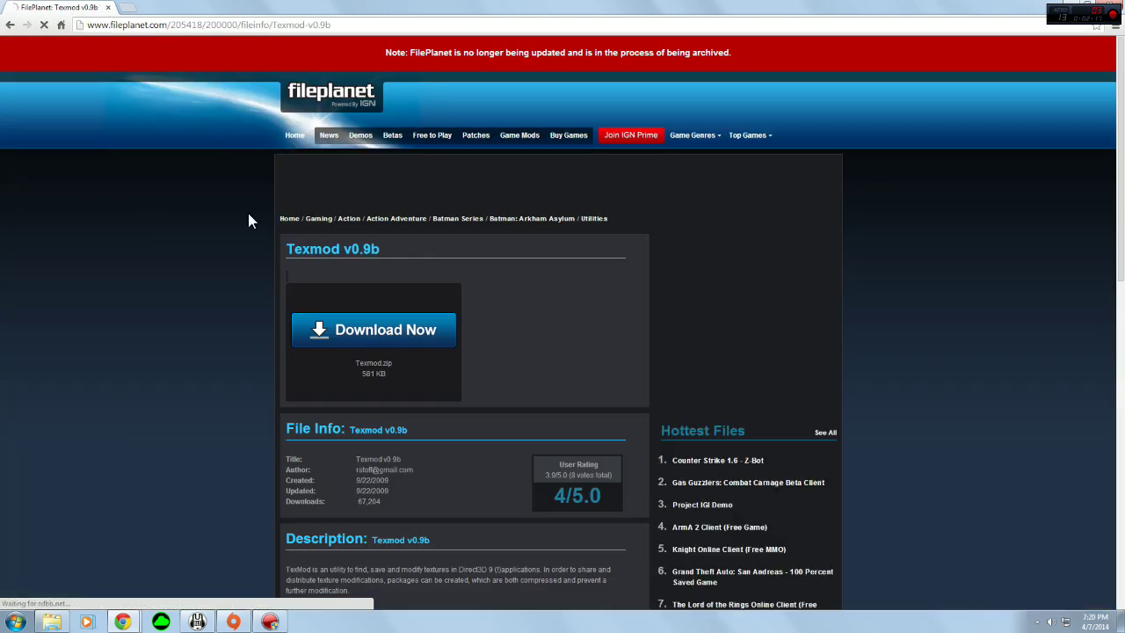
{"action": "left_click_drag", "start_coordinate": [330, 24], "coordinate": [216, 24]}
{"action": "left_click", "coordinate": [330, 25]}
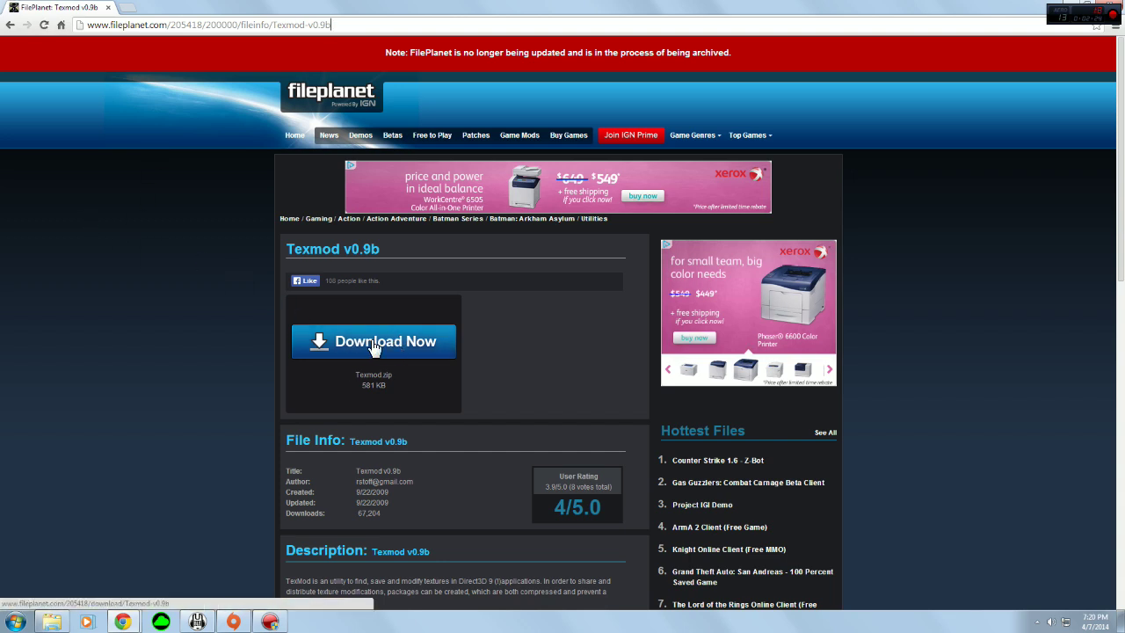
{"action": "left_click", "coordinate": [339, 348]}
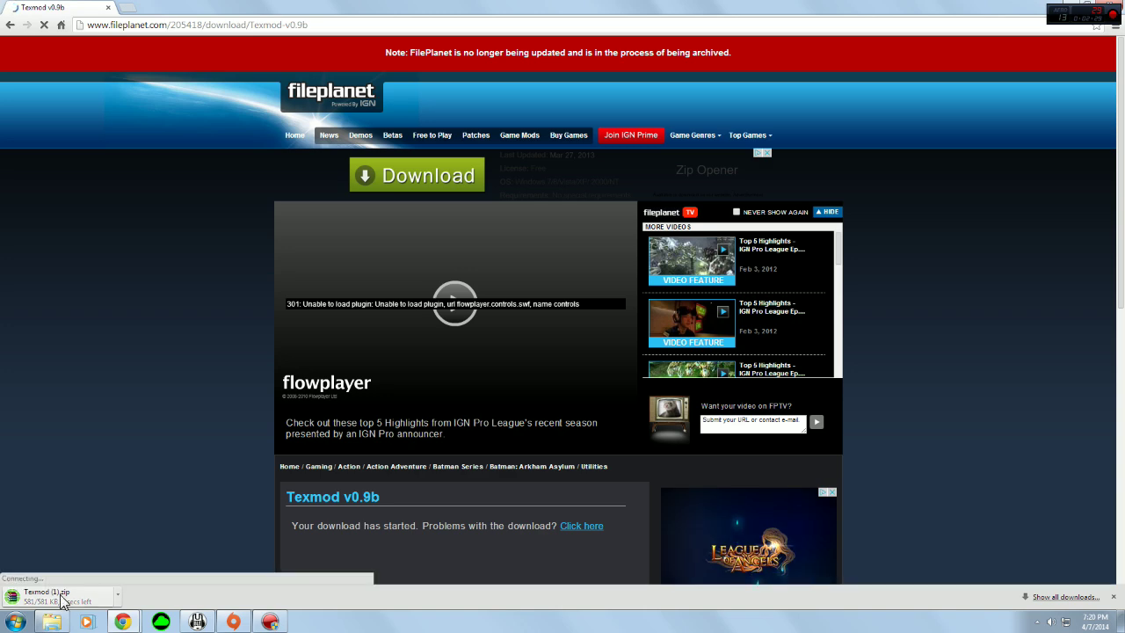
Open the downloaded Texmod (1).zip in WinRAR, dismissing the evaluation reminder
{"action": "left_click", "coordinate": [73, 598]}
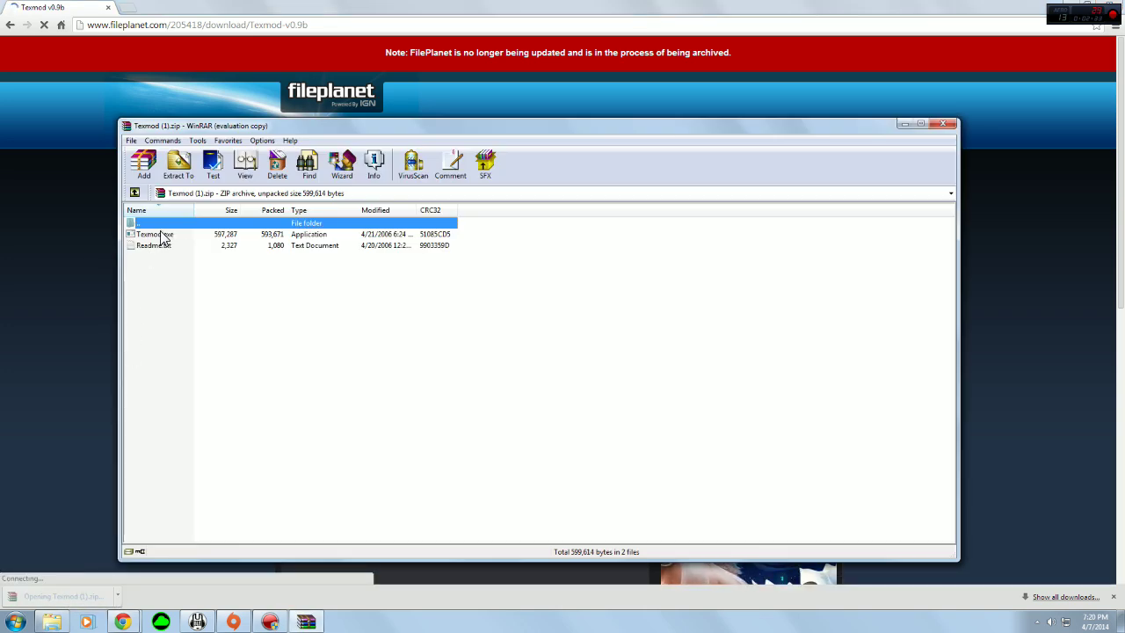
{"action": "left_click", "coordinate": [581, 347]}
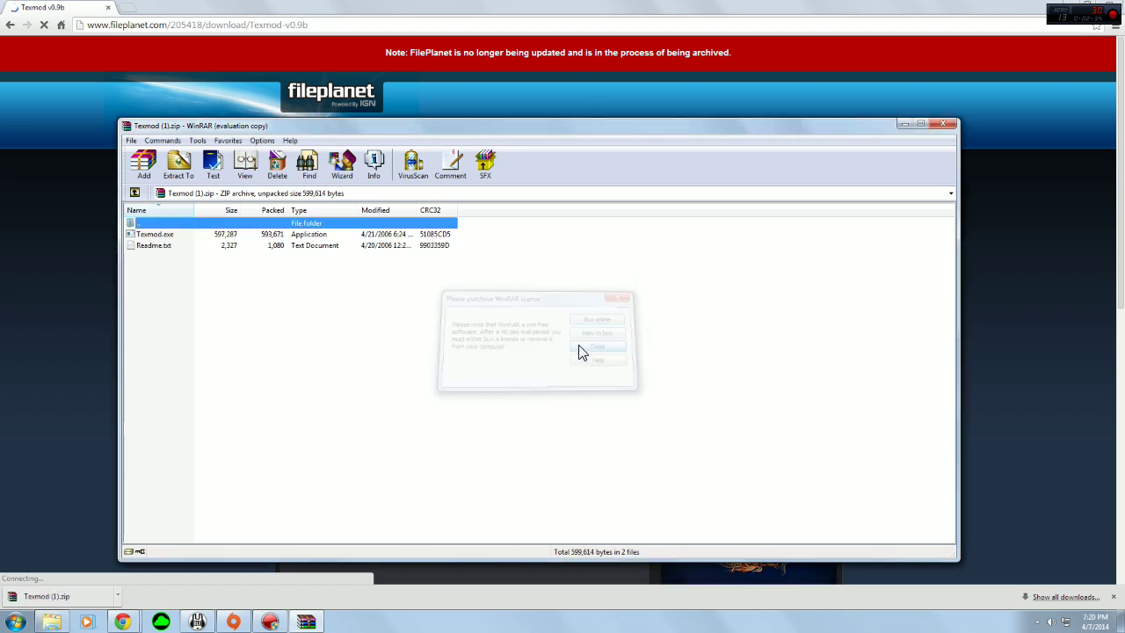
{"action": "left_click", "coordinate": [155, 235]}
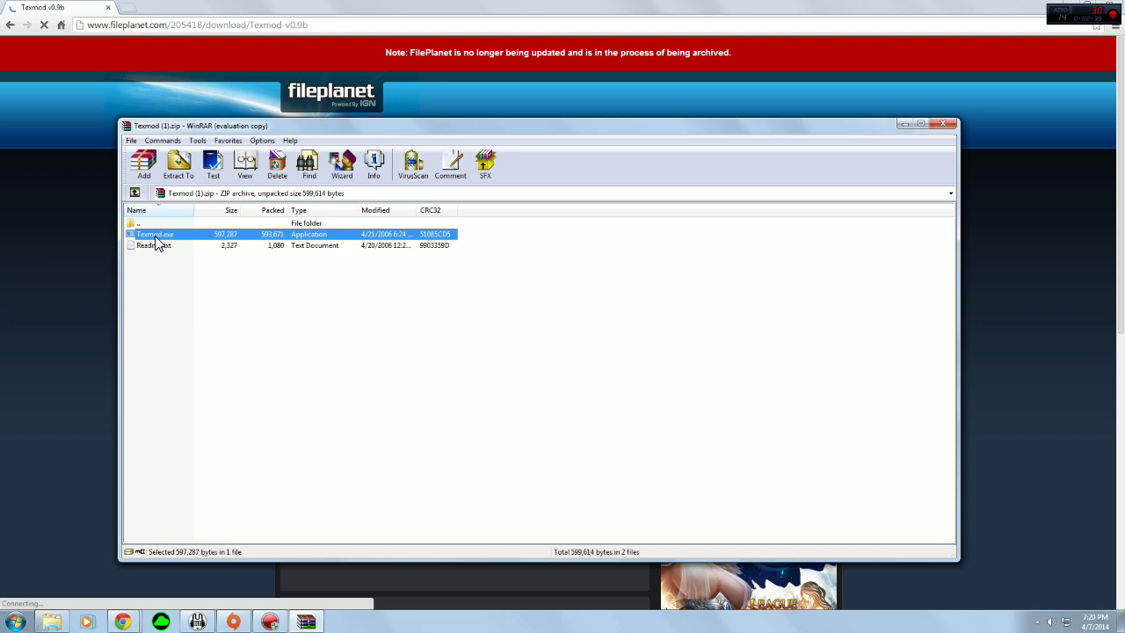
{"action": "left_click", "coordinate": [196, 360]}
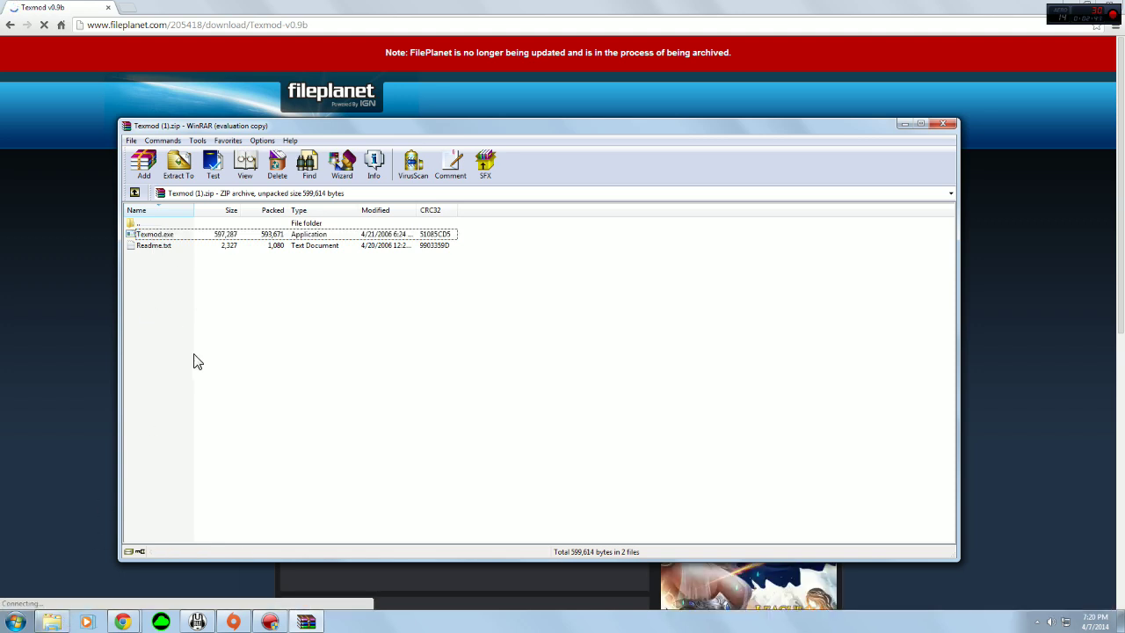
Copy Texmod.exe from the archive into the game's SinglePlayer\Binaries\Win32 folder
{"action": "left_click_drag", "start_coordinate": [165, 236], "coordinate": [196, 124]}
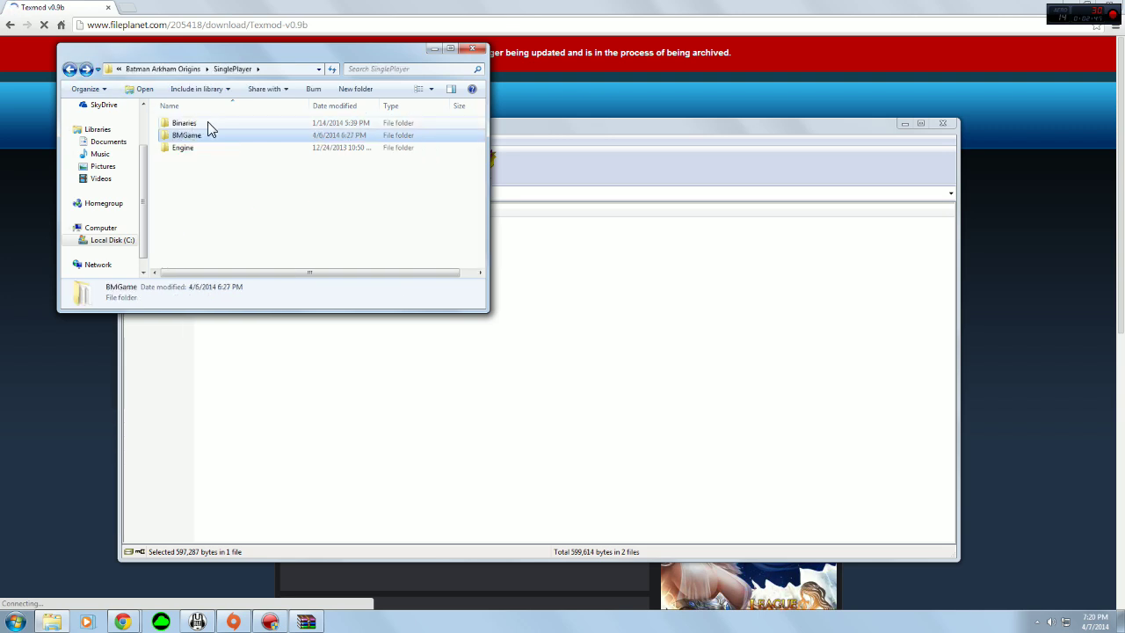
{"action": "double_click", "coordinate": [208, 123]}
{"action": "double_click", "coordinate": [207, 124]}
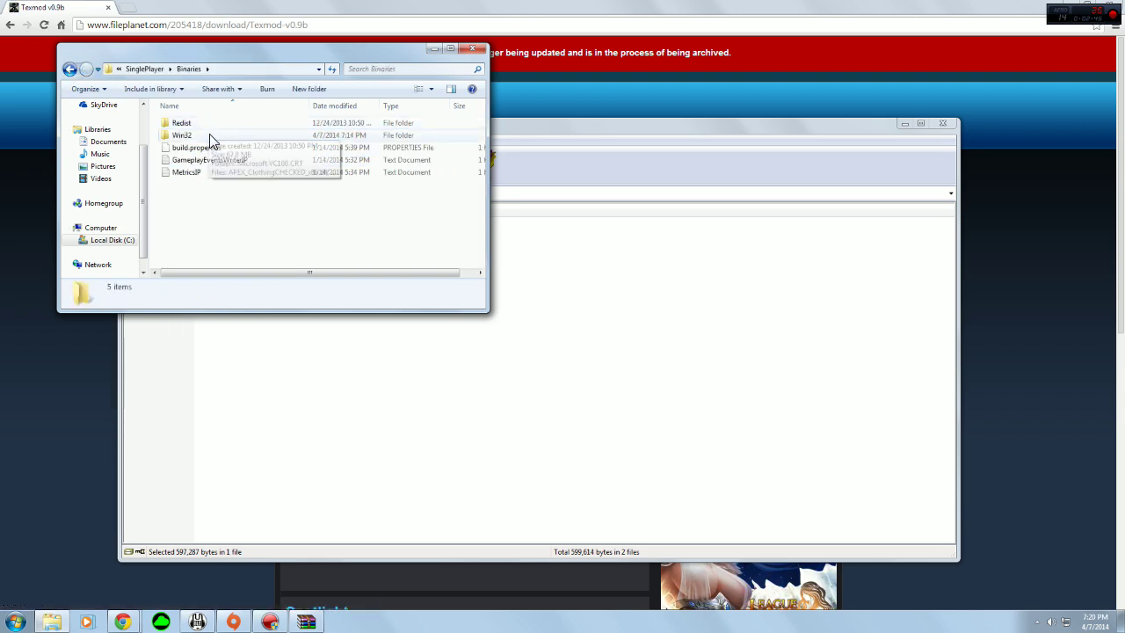
{"action": "left_click", "coordinate": [261, 381]}
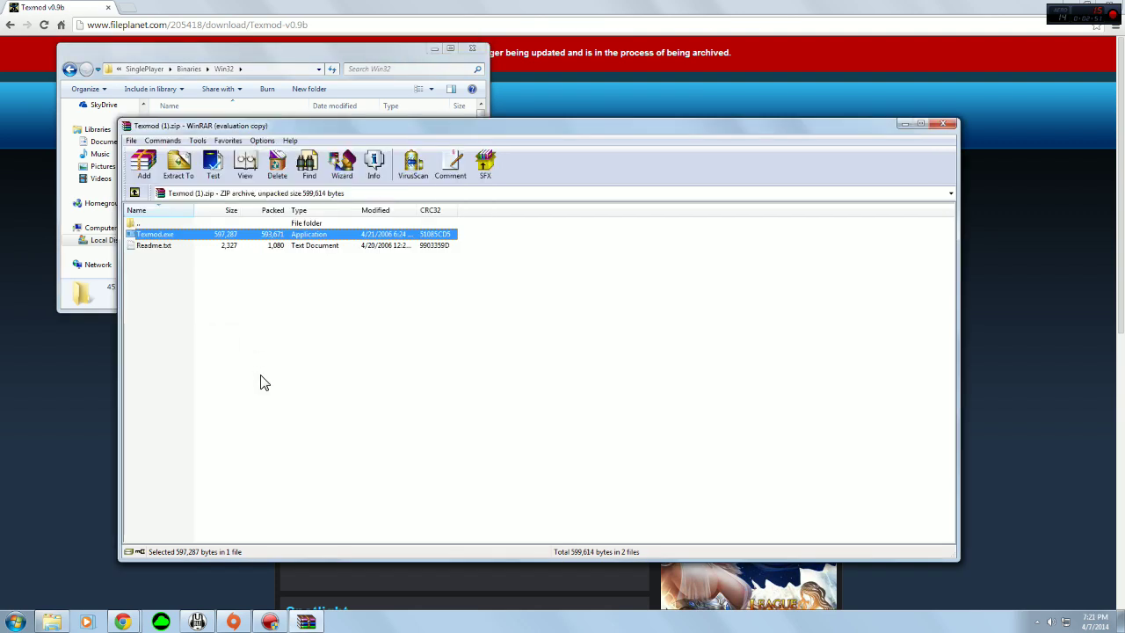
{"action": "left_click_drag", "start_coordinate": [161, 239], "coordinate": [221, 111]}
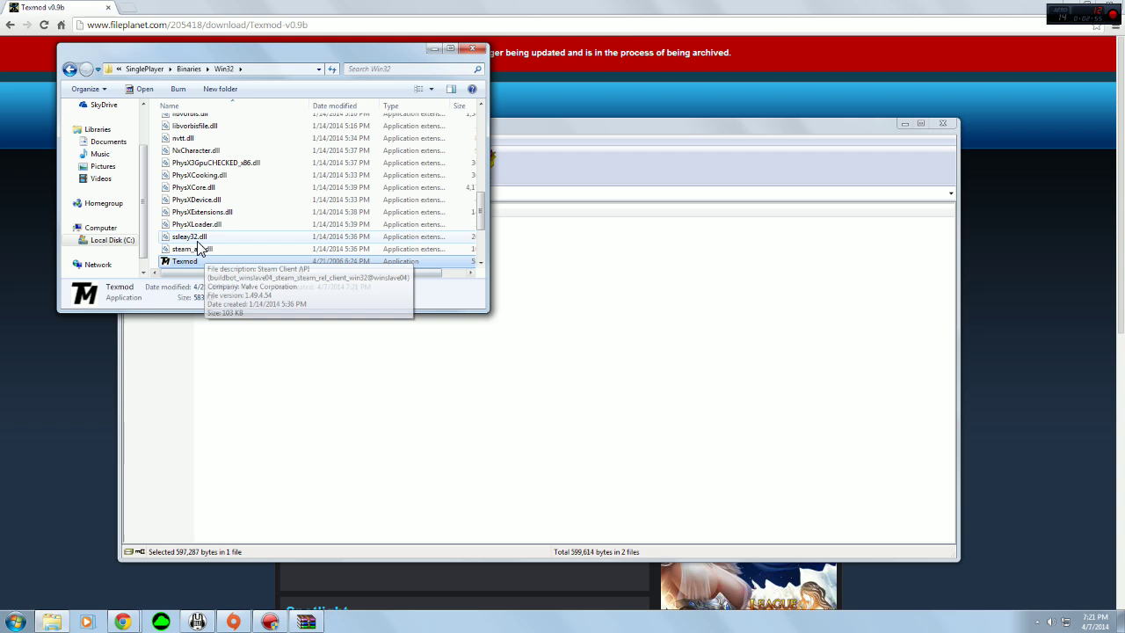
Rename the BatmanOrigins executable to BatmanOriginsOld
{"action": "scroll", "coordinate": [209, 233], "scroll_direction": "up", "scroll_amount": 3}
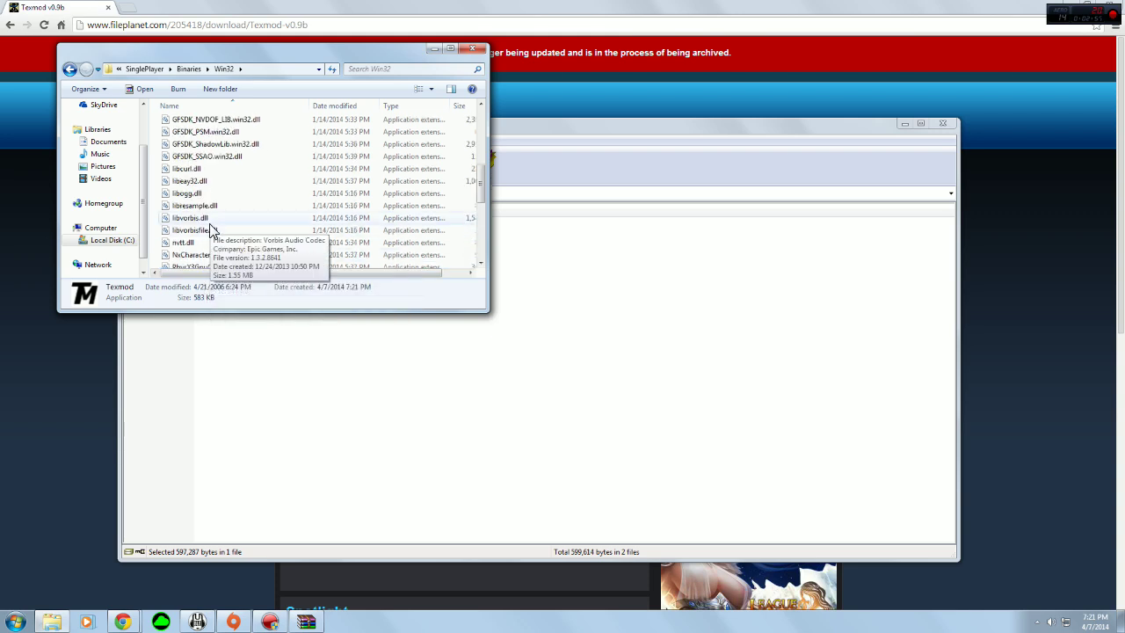
{"action": "scroll", "coordinate": [209, 230], "scroll_direction": "down", "scroll_amount": 4}
{"action": "scroll", "coordinate": [206, 228], "scroll_direction": "up", "scroll_amount": 5}
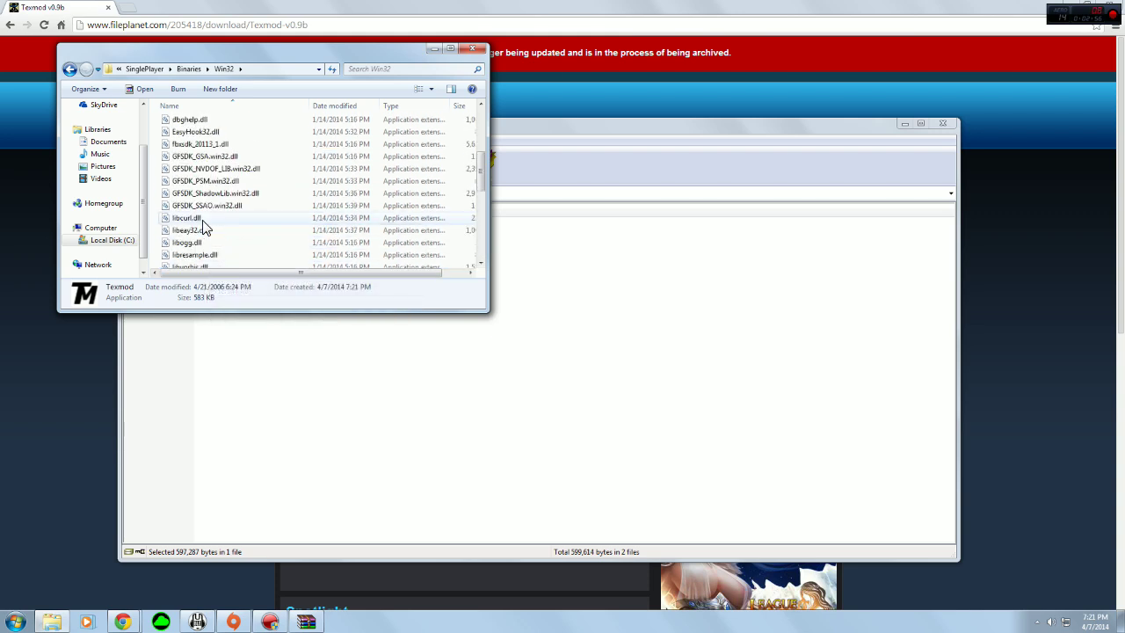
{"action": "scroll", "coordinate": [204, 229], "scroll_direction": "up", "scroll_amount": 2}
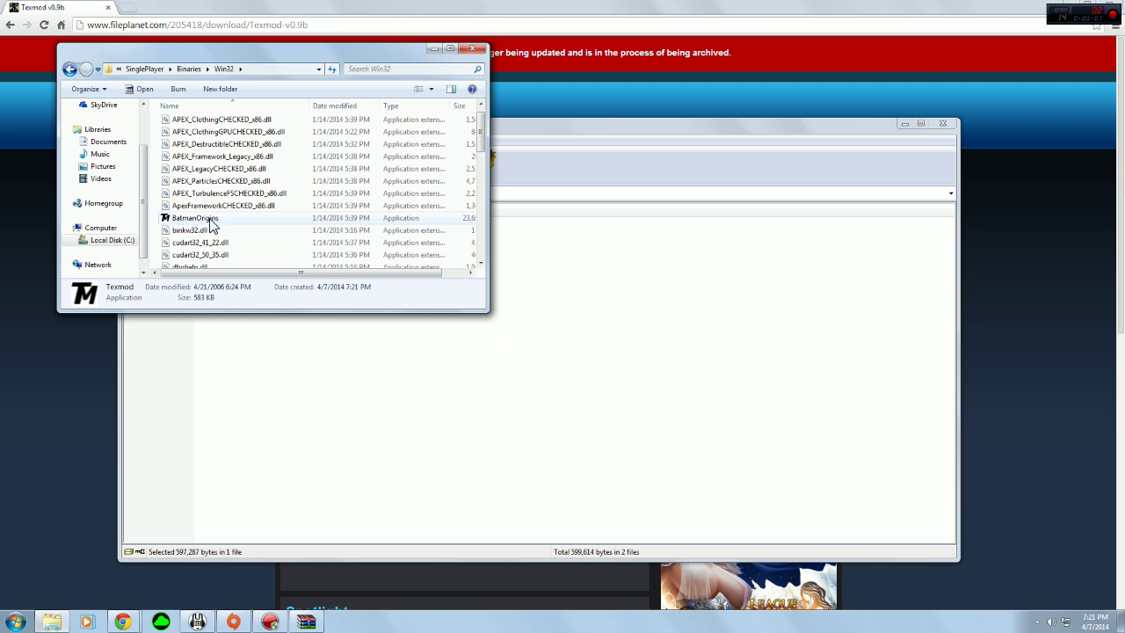
{"action": "left_click", "coordinate": [226, 219]}
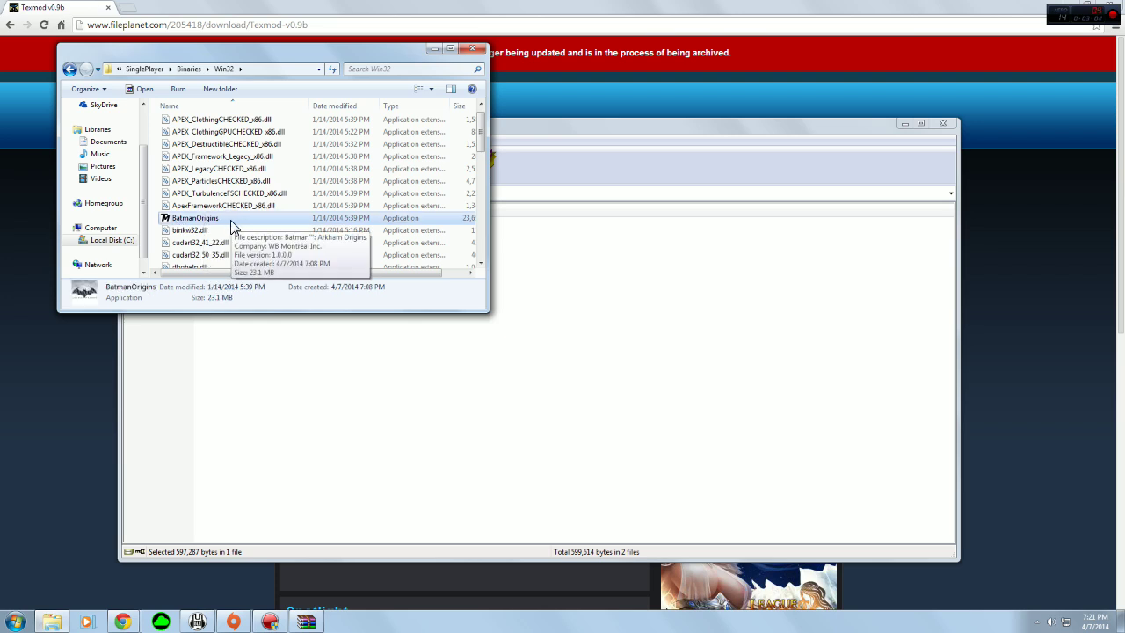
{"action": "right_click", "coordinate": [229, 220]}
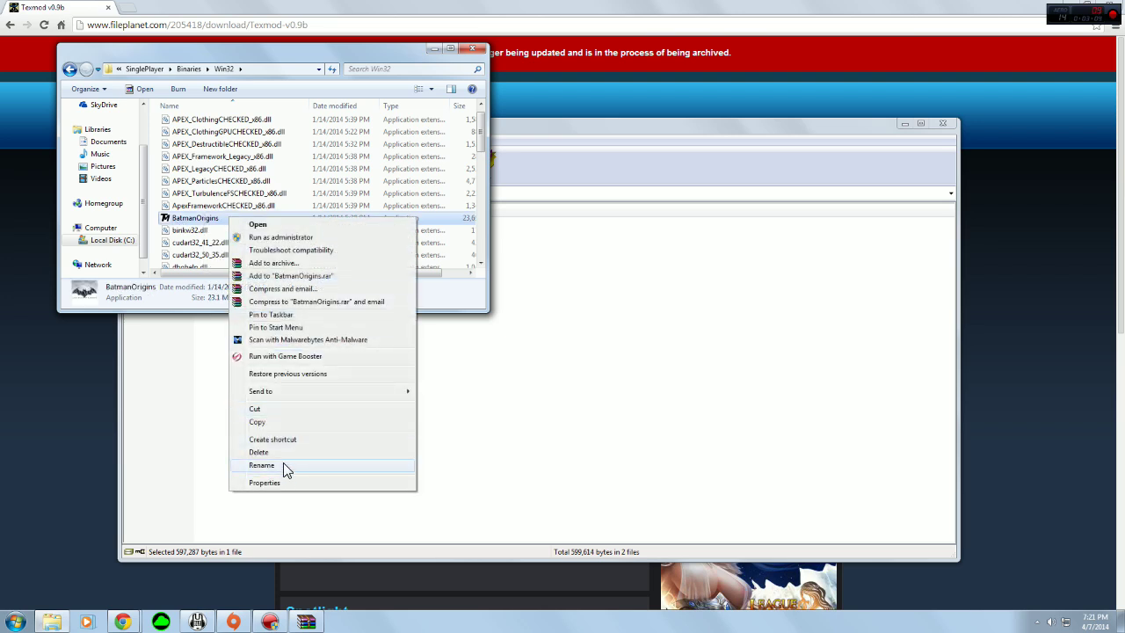
{"action": "left_click", "coordinate": [284, 466]}
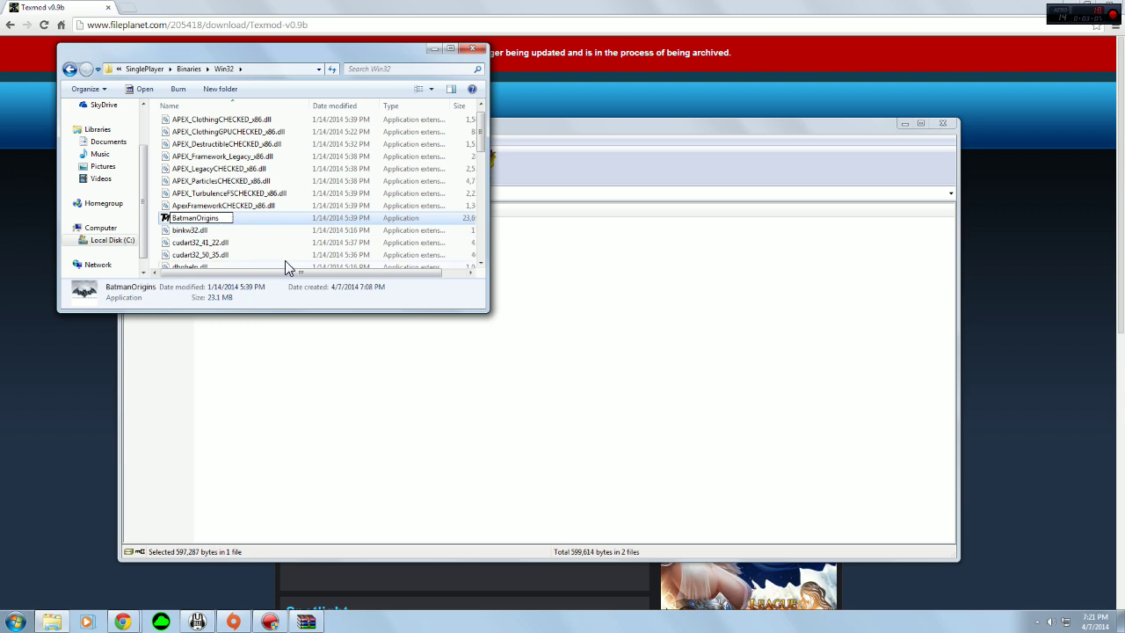
{"action": "type", "text": "Old"}
{"action": "key", "text": "Return"}
Rename the copied Texmod file to BatmanOrigins
{"action": "scroll", "coordinate": [226, 231], "scroll_direction": "down", "scroll_amount": 5}
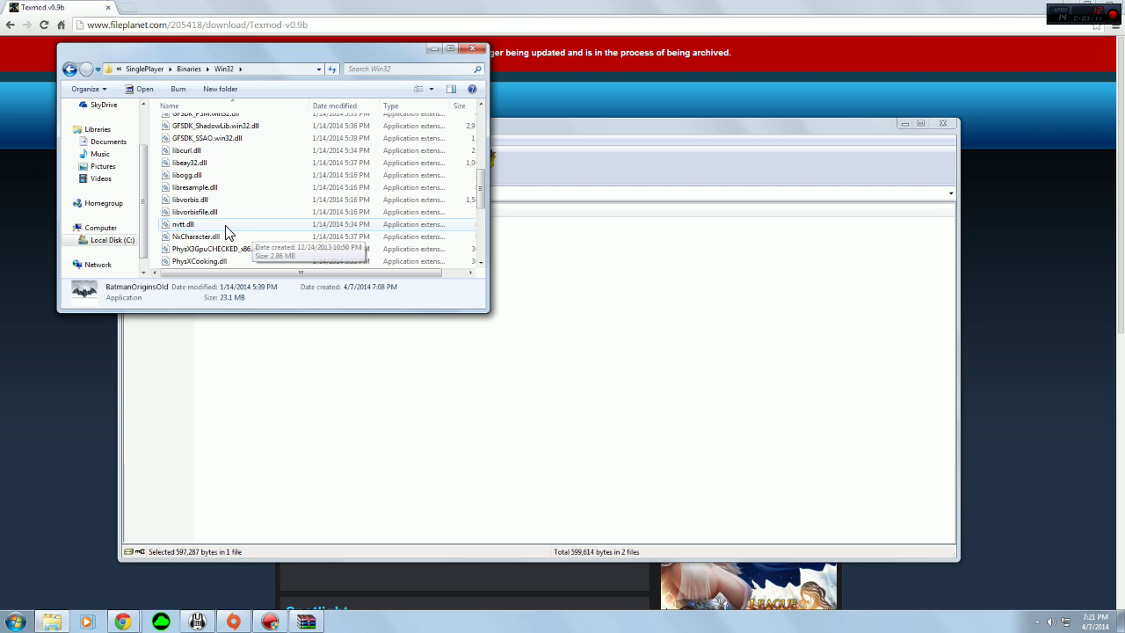
{"action": "scroll", "coordinate": [226, 231], "scroll_direction": "down", "scroll_amount": 3}
{"action": "right_click", "coordinate": [214, 238]}
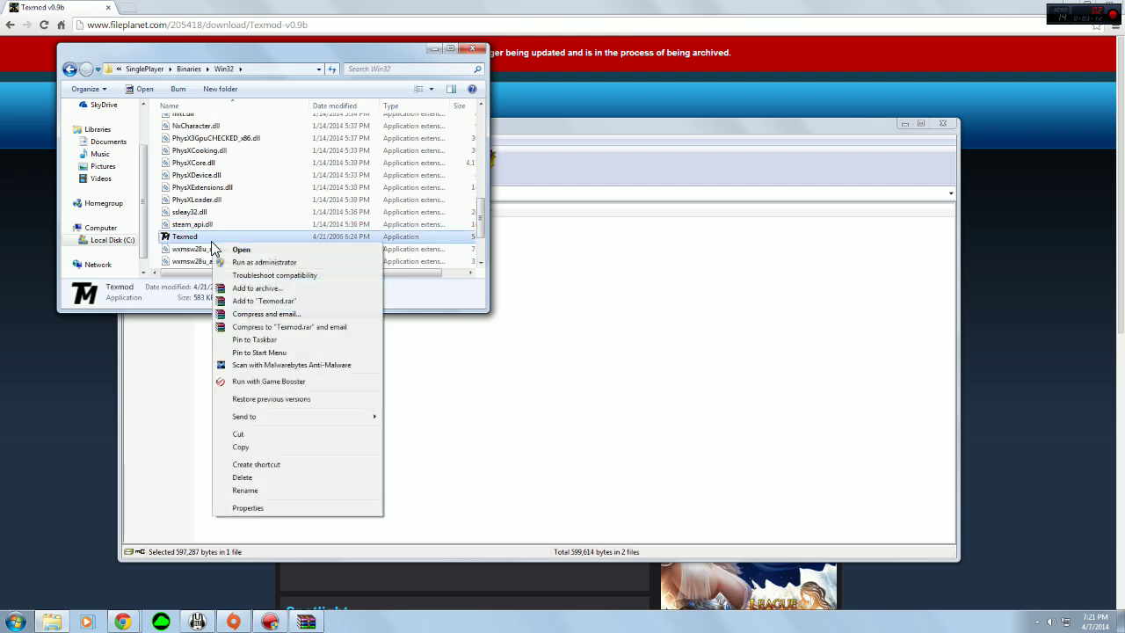
{"action": "left_click", "coordinate": [276, 493]}
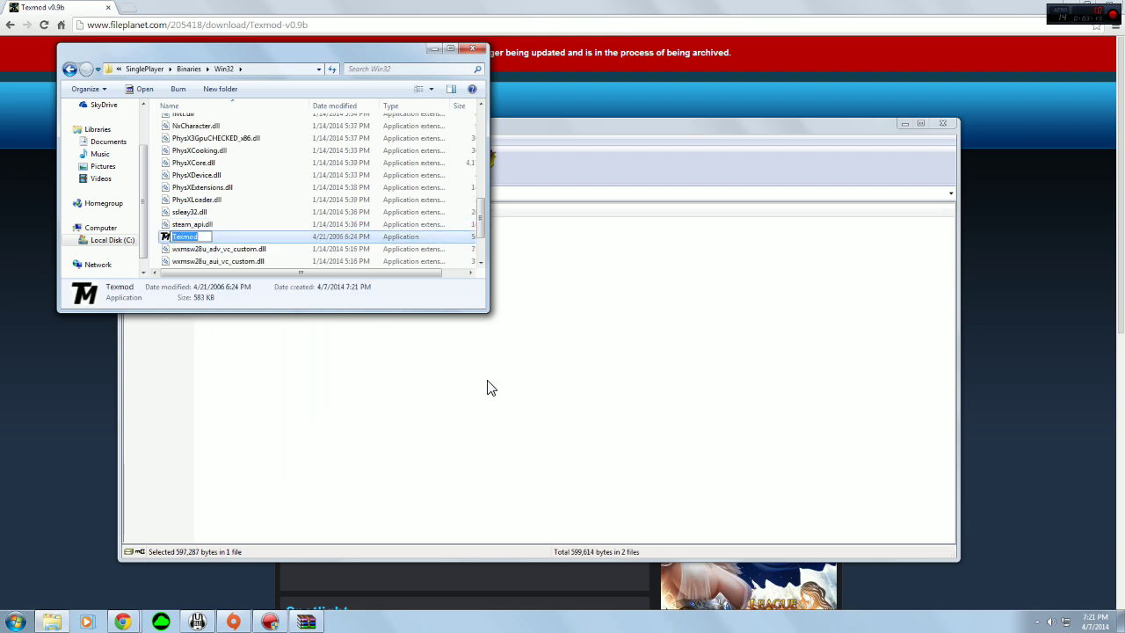
{"action": "type", "text": "BatmanOrigins"}
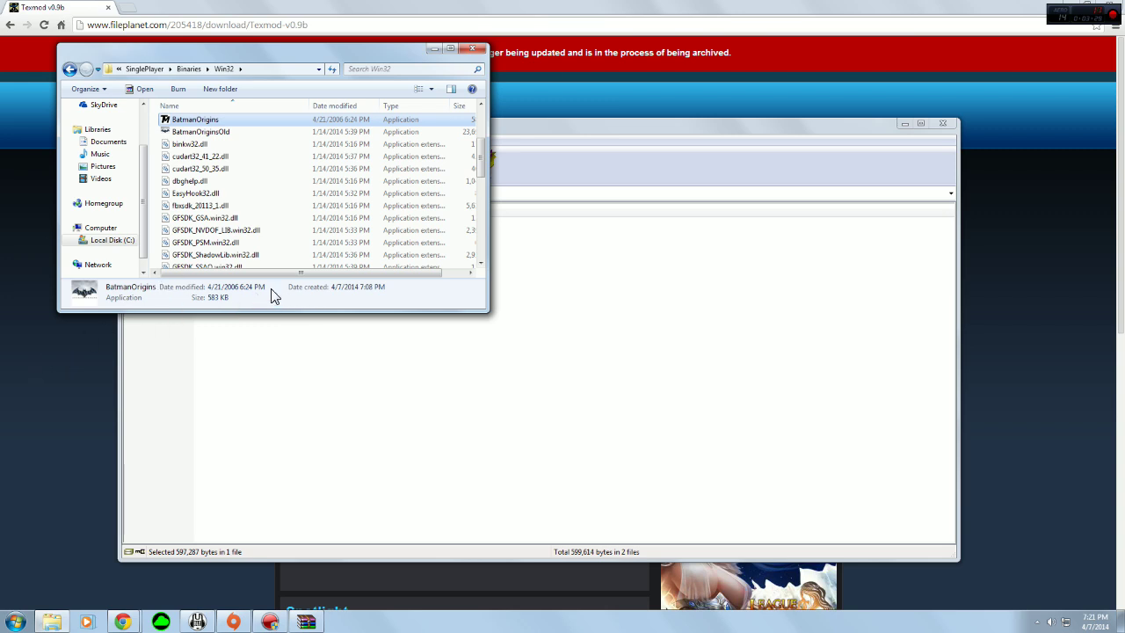
Go back to the Google results and search 'batman arkham origins costume mods' instead
{"action": "left_click", "coordinate": [49, 377]}
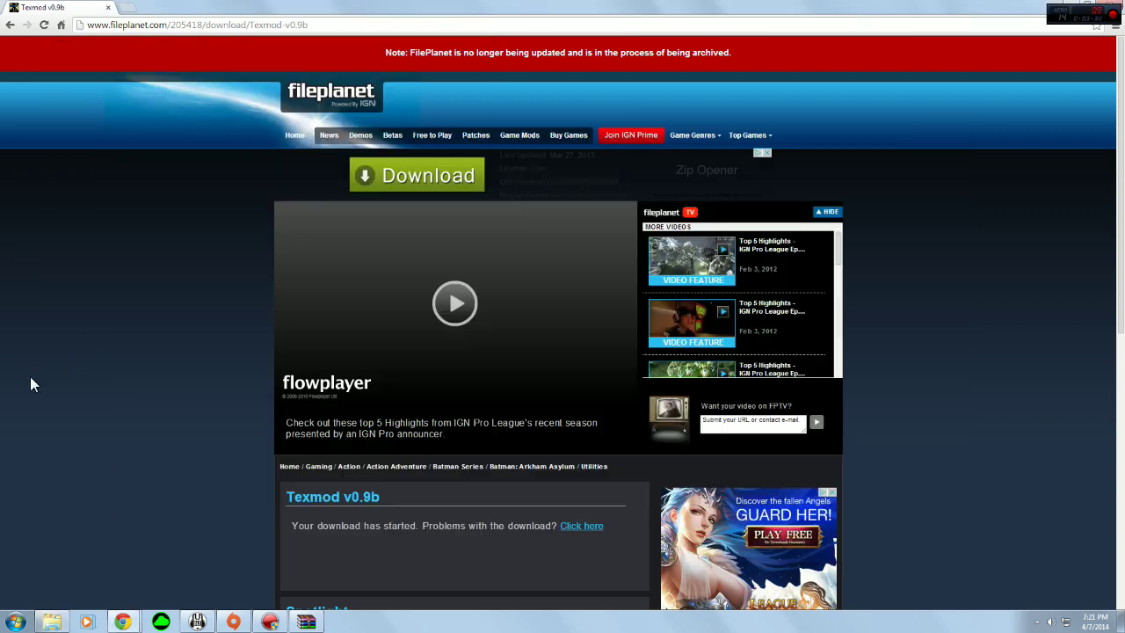
{"action": "left_click", "coordinate": [10, 25]}
{"action": "left_click", "coordinate": [10, 25]}
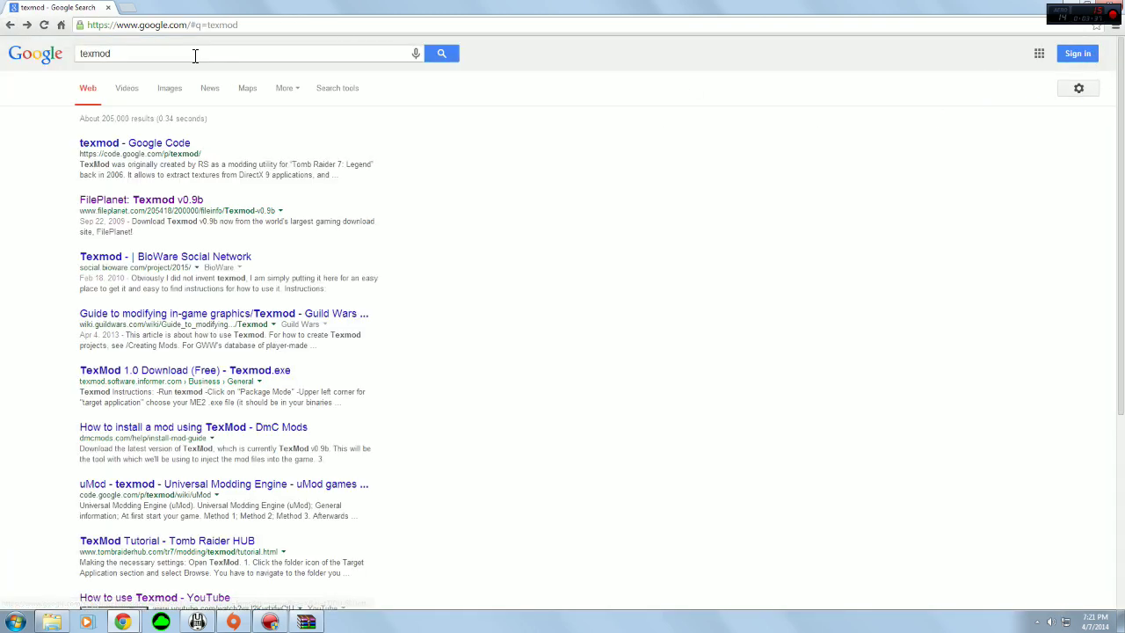
{"action": "left_click_drag", "start_coordinate": [196, 54], "coordinate": [4, 63]}
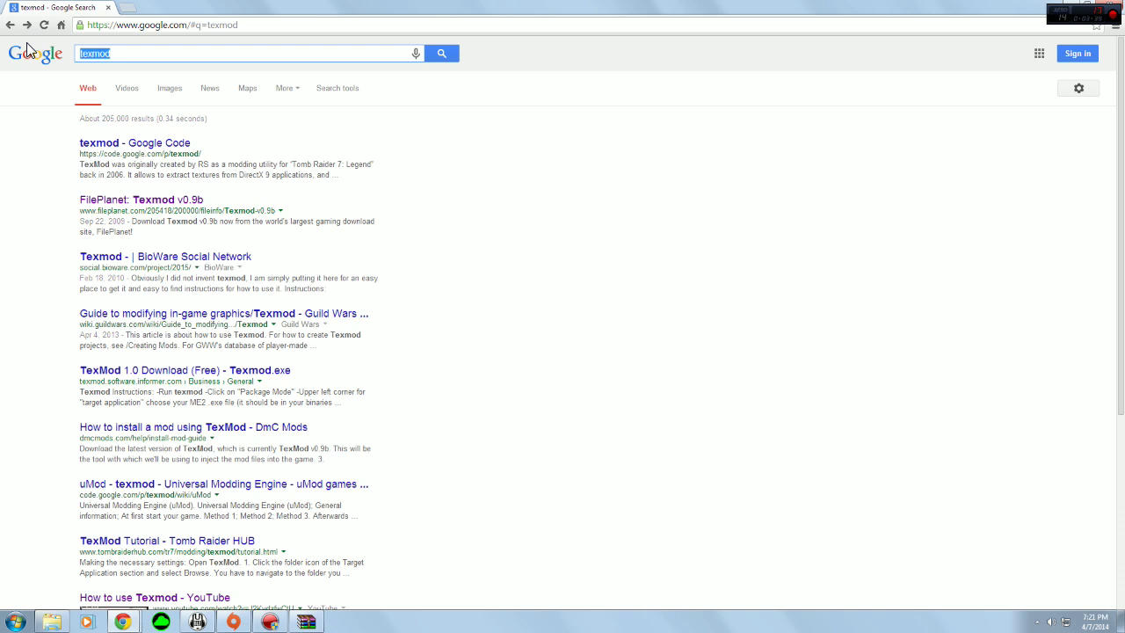
{"action": "type", "text": "batman"}
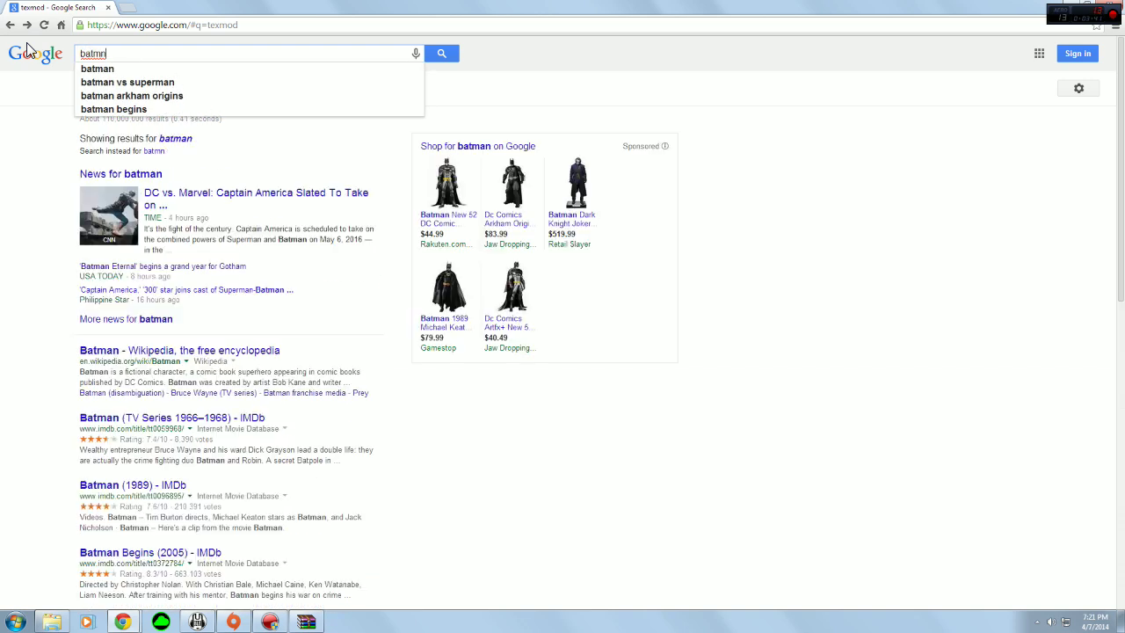
{"action": "type", "text": " arkham or"}
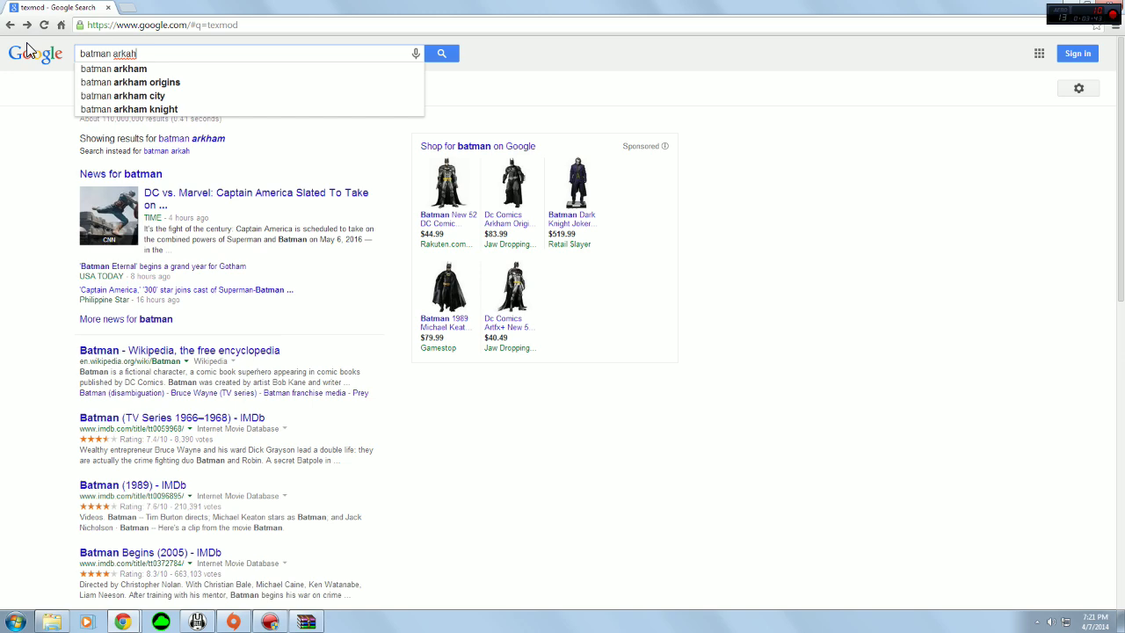
{"action": "type", "text": "igins"}
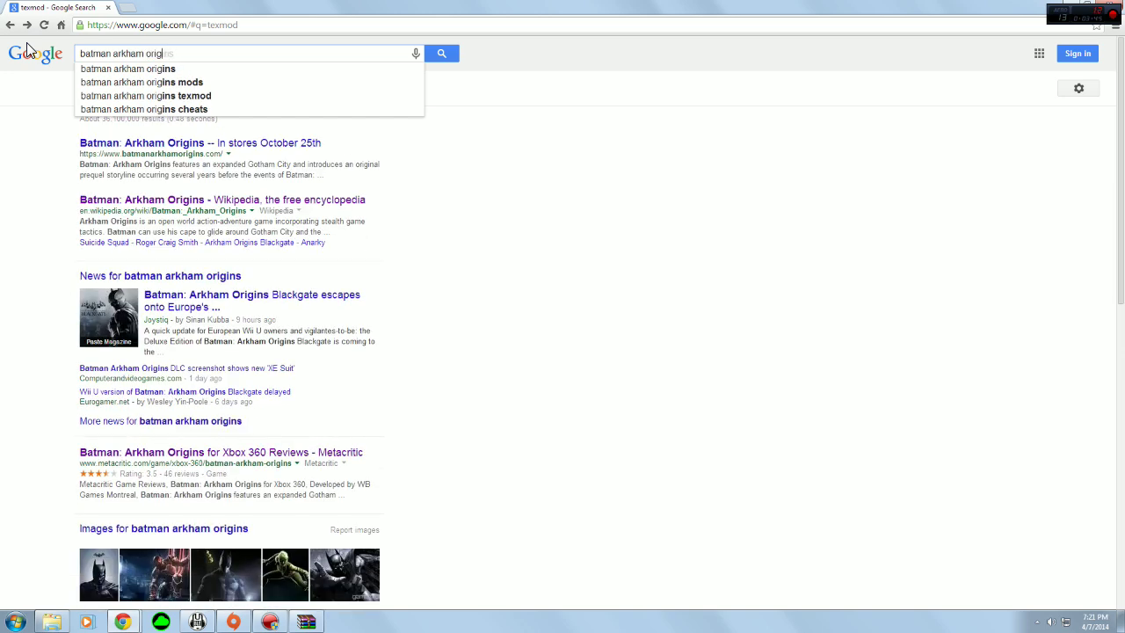
{"action": "type", "text": " costum"}
{"action": "key", "text": "BackSpace"}
{"action": "type", "text": "costume mods"}
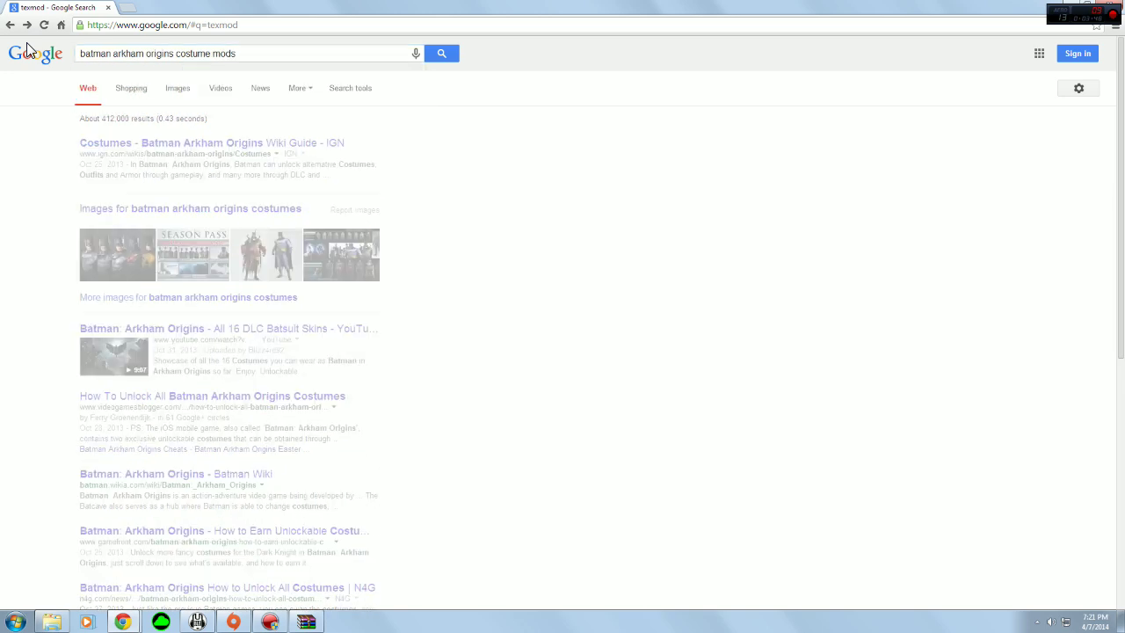
{"action": "key", "text": "Return"}
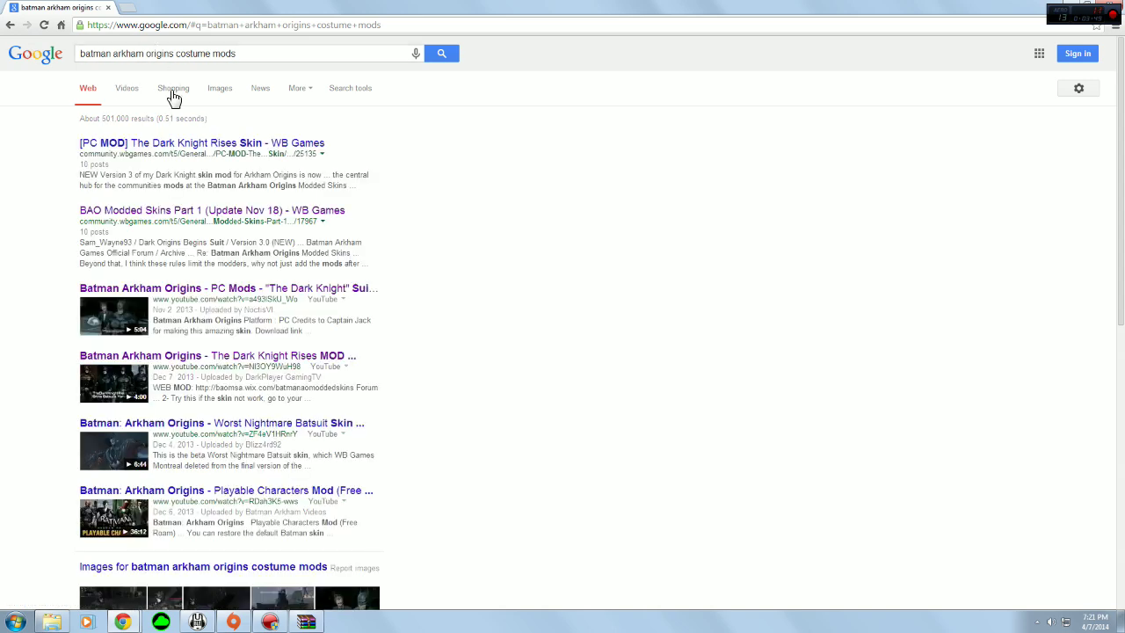
Open the WB Games BAO Modded Skins thread and scroll through its skin entries
{"action": "left_click", "coordinate": [167, 214]}
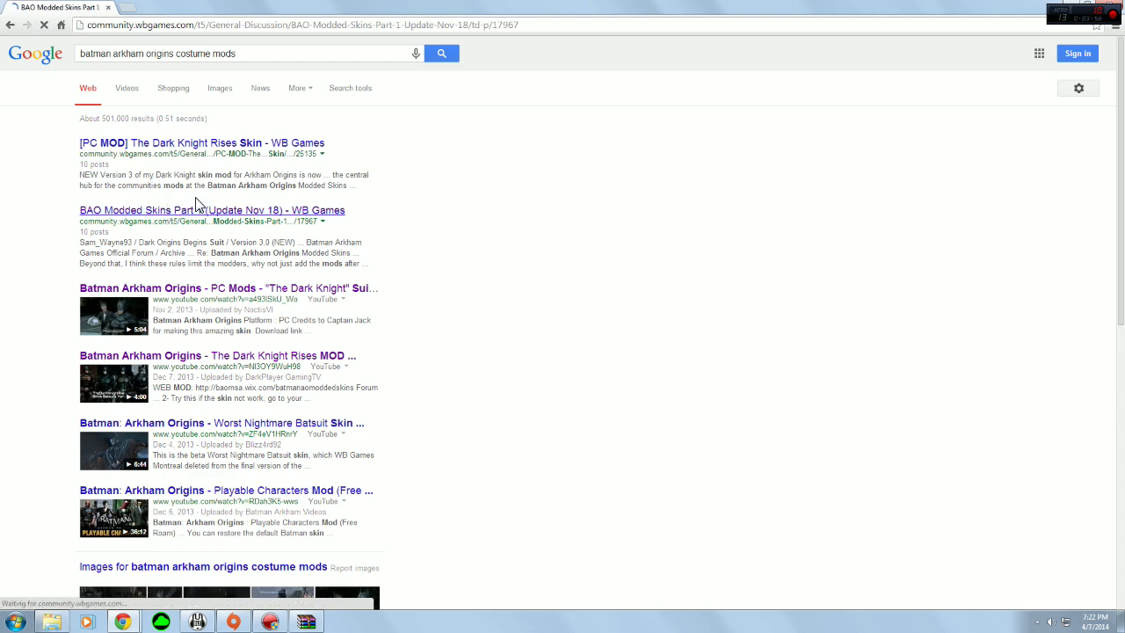
{"action": "scroll", "coordinate": [448, 363], "scroll_direction": "down", "scroll_amount": 4}
{"action": "scroll", "coordinate": [448, 363], "scroll_direction": "down", "scroll_amount": 12}
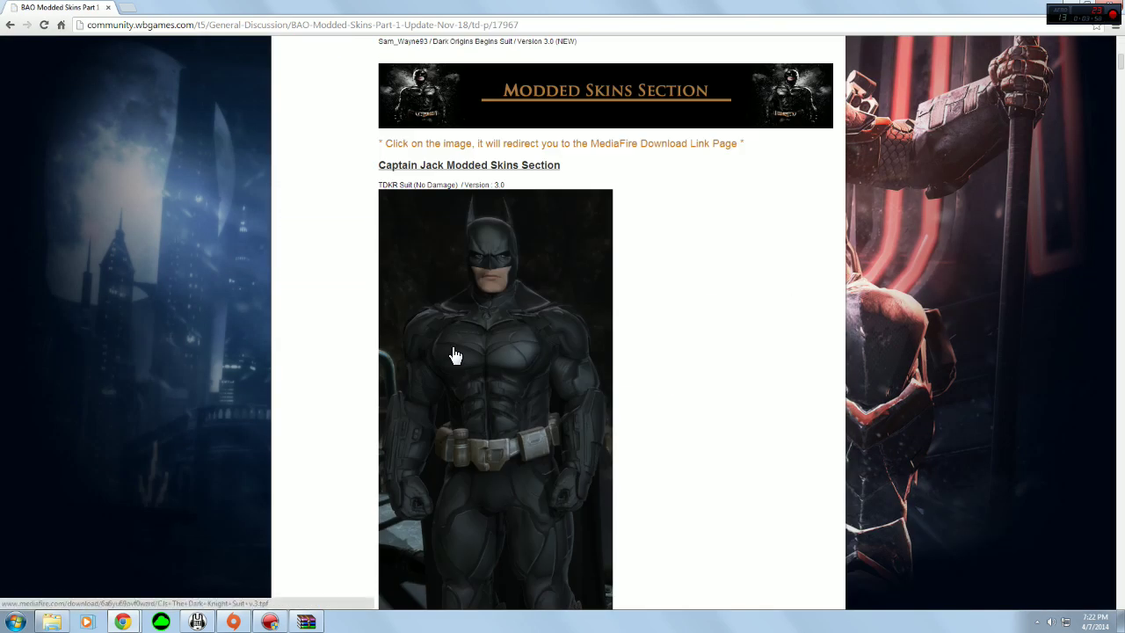
{"action": "scroll", "coordinate": [460, 344], "scroll_direction": "up", "scroll_amount": 2}
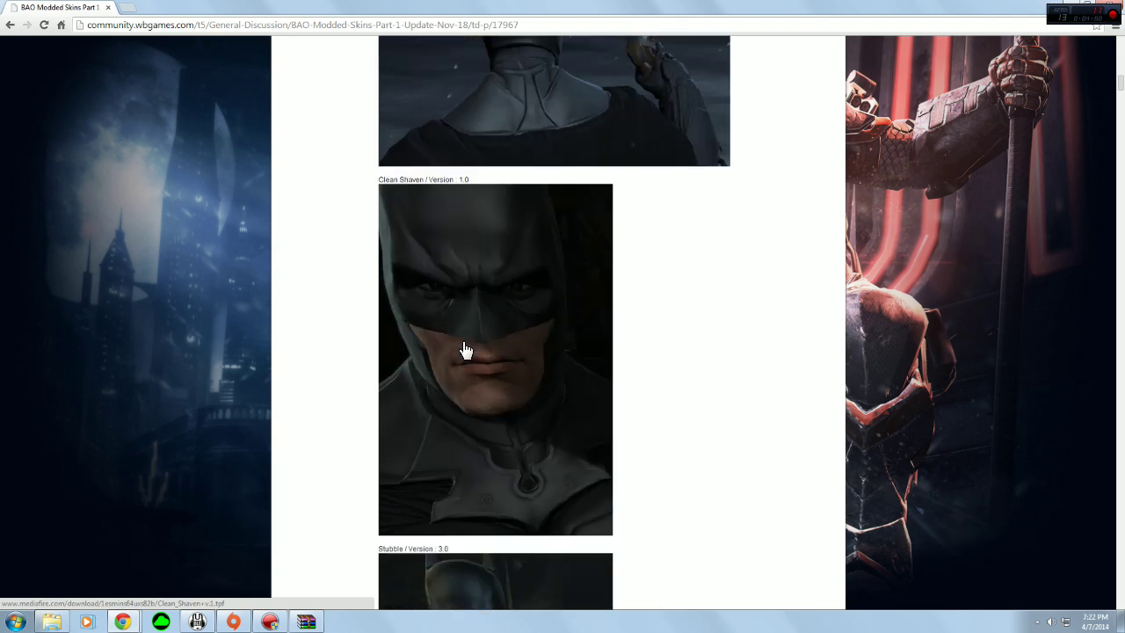
{"action": "scroll", "coordinate": [474, 355], "scroll_direction": "down", "scroll_amount": 3}
{"action": "scroll", "coordinate": [490, 352], "scroll_direction": "down", "scroll_amount": 12}
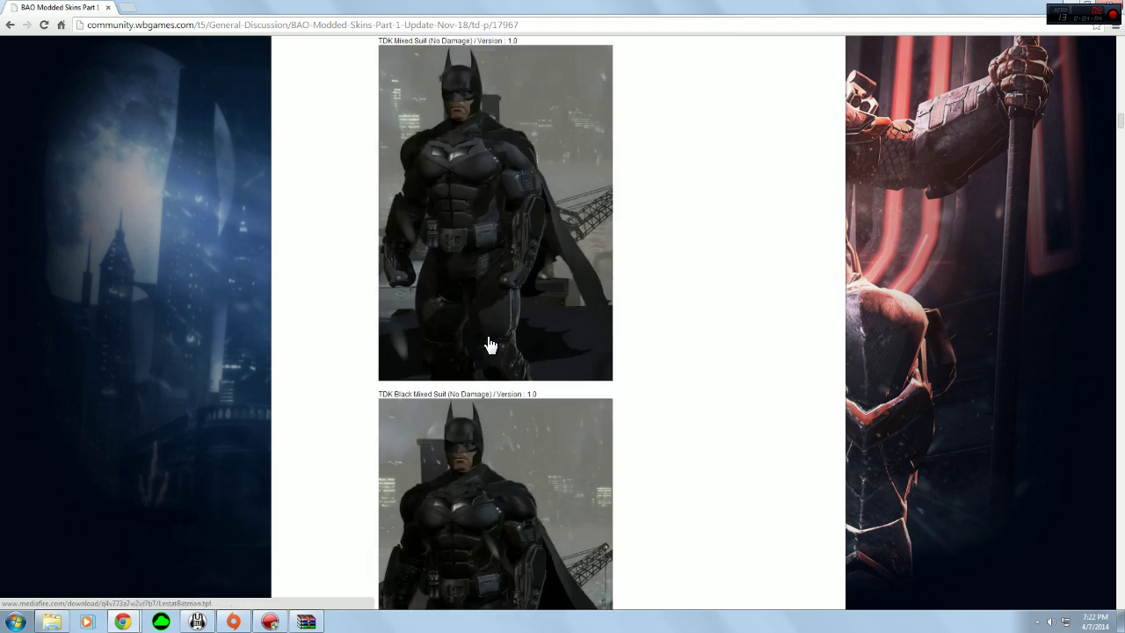
{"action": "scroll", "coordinate": [490, 345], "scroll_direction": "down", "scroll_amount": 8}
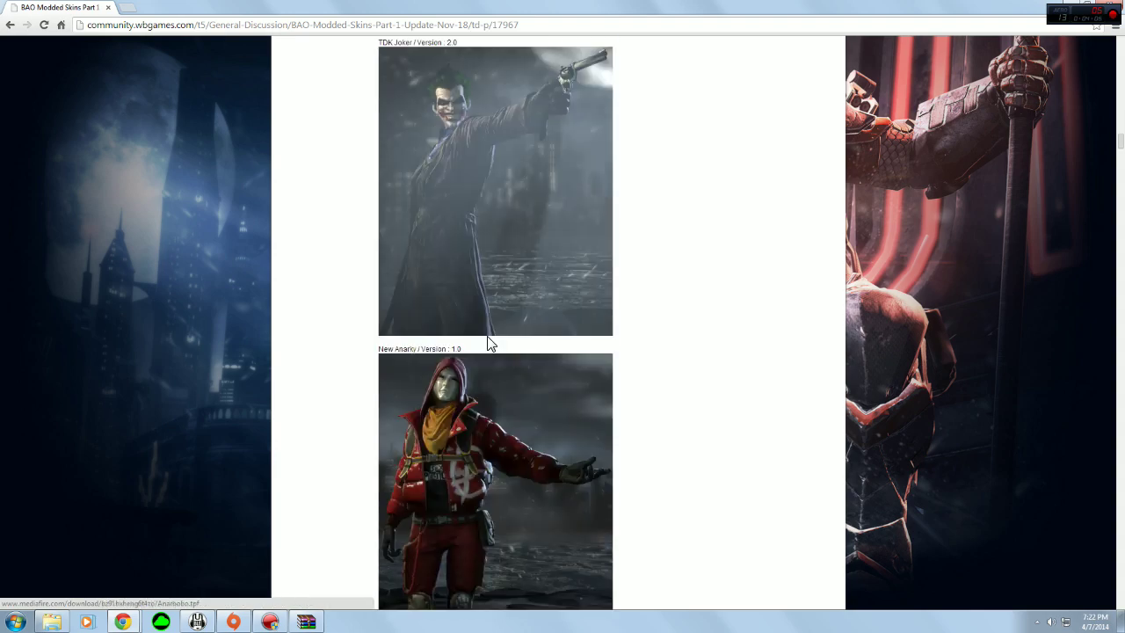
{"action": "scroll", "coordinate": [477, 351], "scroll_direction": "down", "scroll_amount": 2}
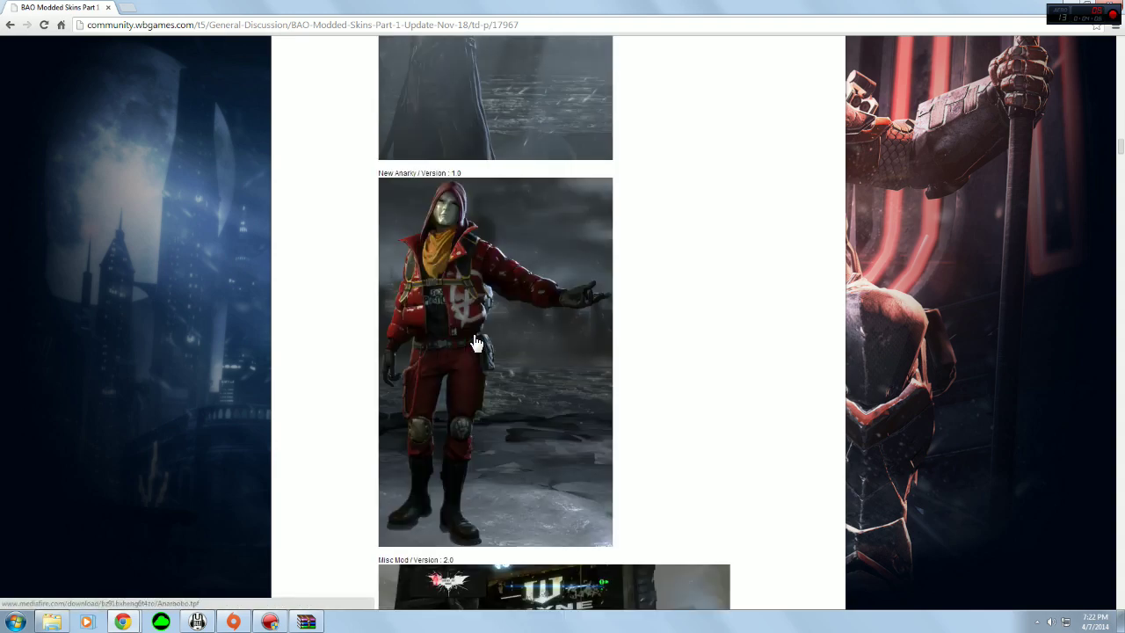
{"action": "scroll", "coordinate": [475, 341], "scroll_direction": "down", "scroll_amount": 6}
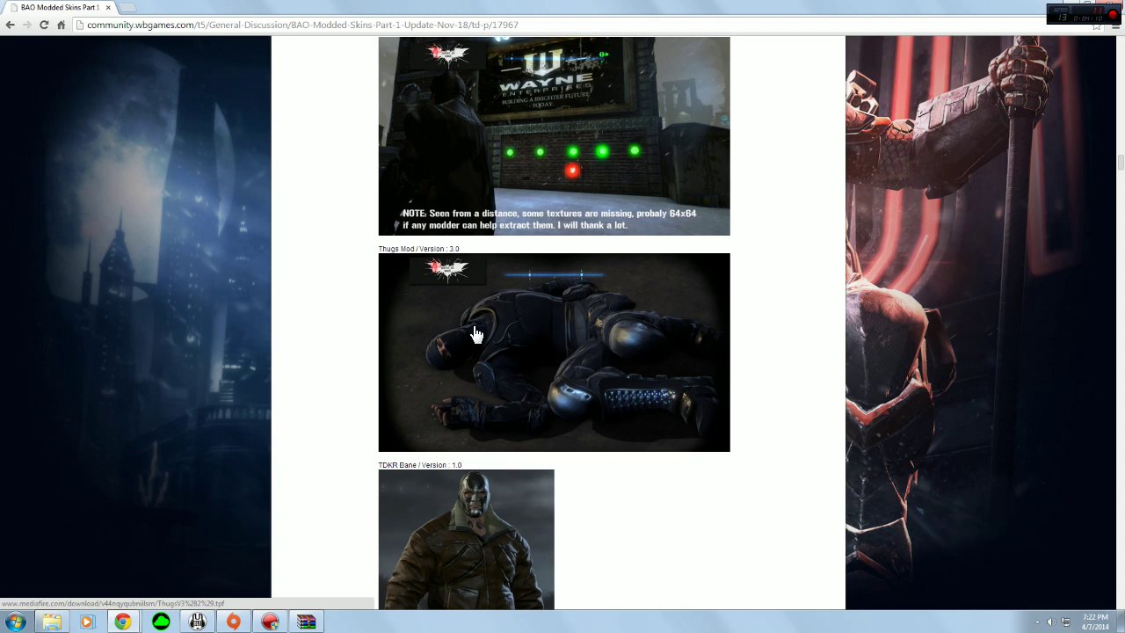
{"action": "scroll", "coordinate": [475, 334], "scroll_direction": "down", "scroll_amount": 7}
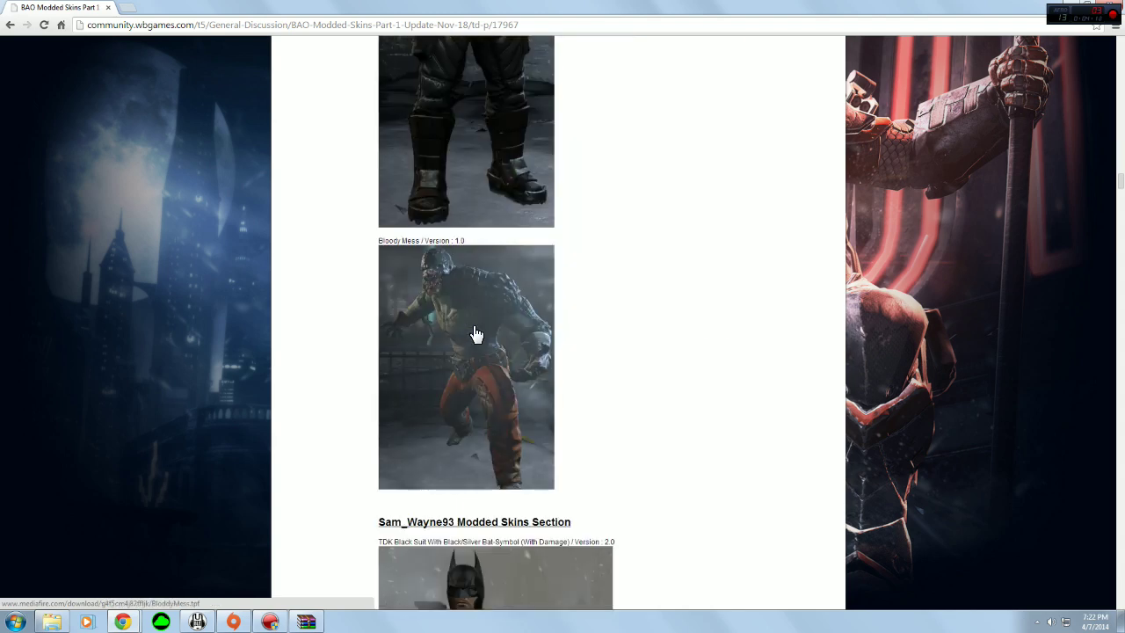
{"action": "scroll", "coordinate": [474, 333], "scroll_direction": "down", "scroll_amount": 1}
{"action": "scroll", "coordinate": [474, 334], "scroll_direction": "down", "scroll_amount": 1}
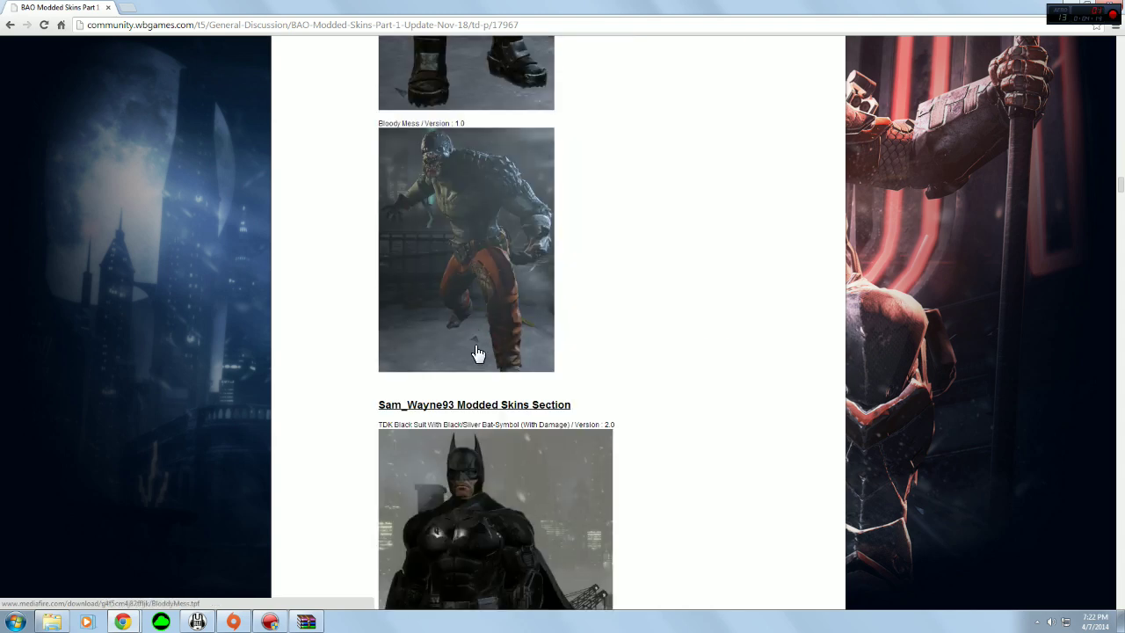
{"action": "scroll", "coordinate": [472, 288], "scroll_direction": "down", "scroll_amount": 8}
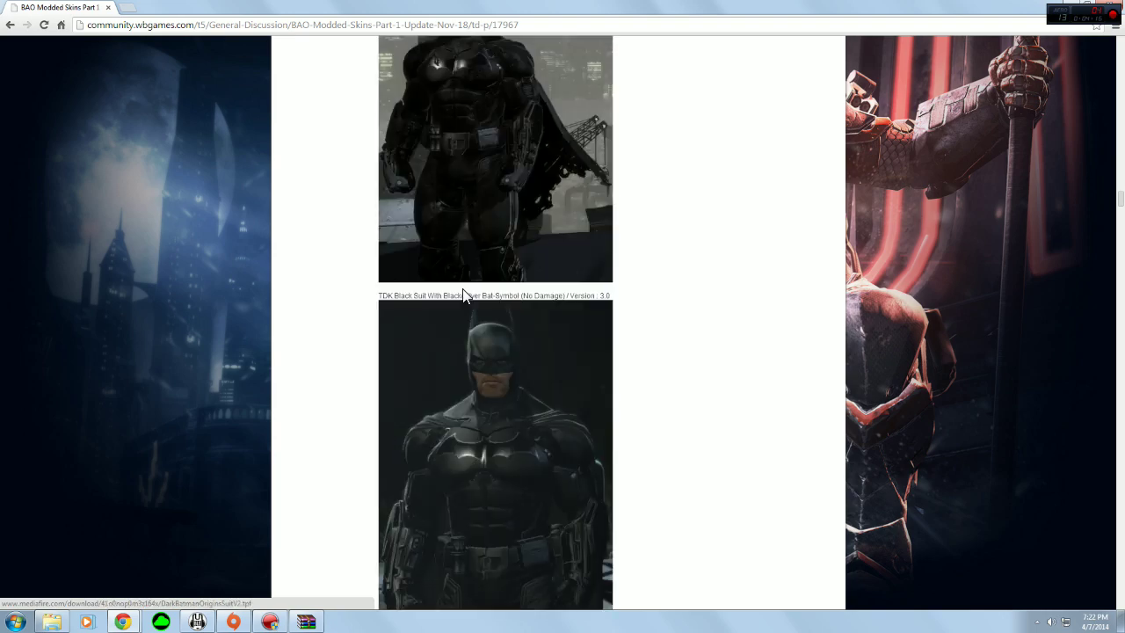
{"action": "scroll", "coordinate": [468, 297], "scroll_direction": "down", "scroll_amount": 1}
Reach the Batman Beyond Suit (No Damage) entry and open its MediaFire link
{"action": "scroll", "coordinate": [468, 297], "scroll_direction": "down", "scroll_amount": 15}
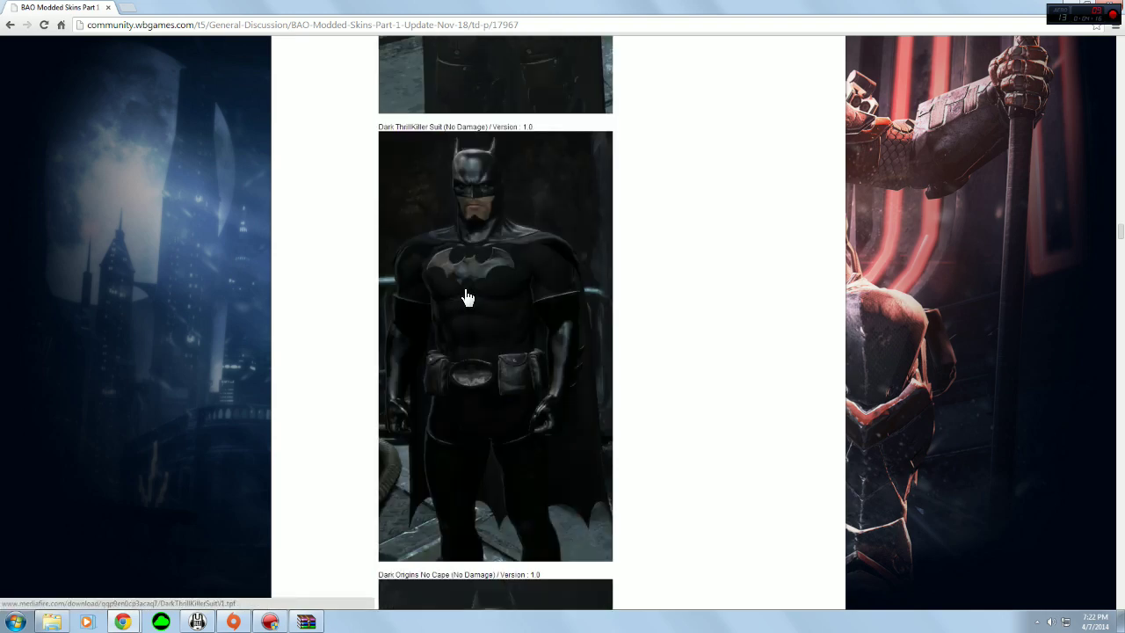
{"action": "scroll", "coordinate": [467, 297], "scroll_direction": "down", "scroll_amount": 6}
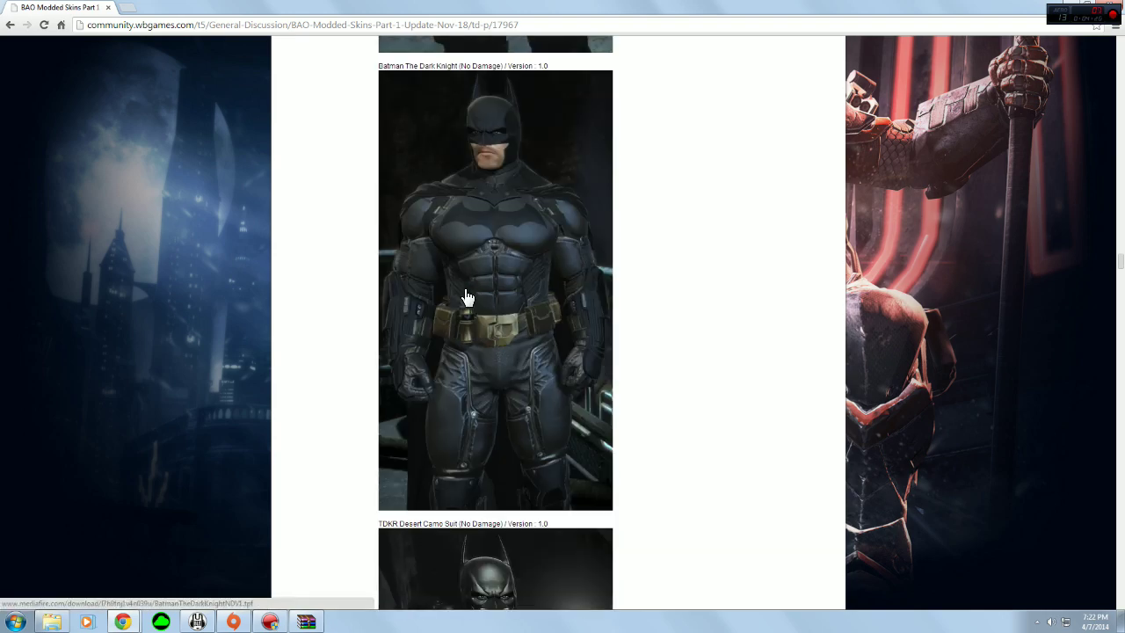
{"action": "scroll", "coordinate": [468, 297], "scroll_direction": "down", "scroll_amount": 5}
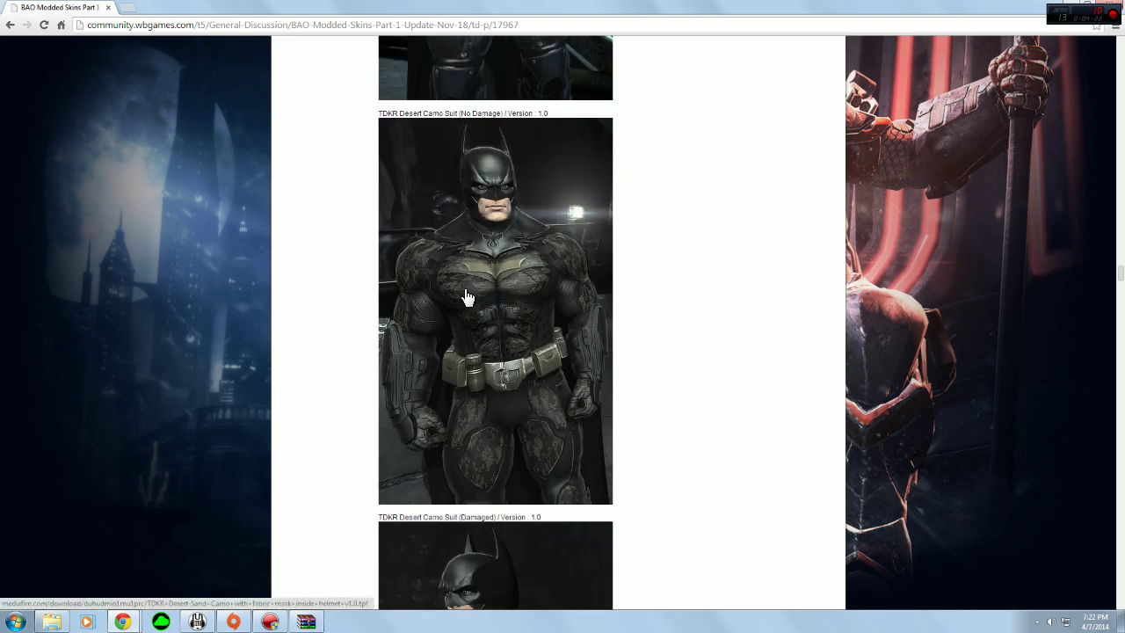
{"action": "scroll", "coordinate": [468, 297], "scroll_direction": "down", "scroll_amount": 10}
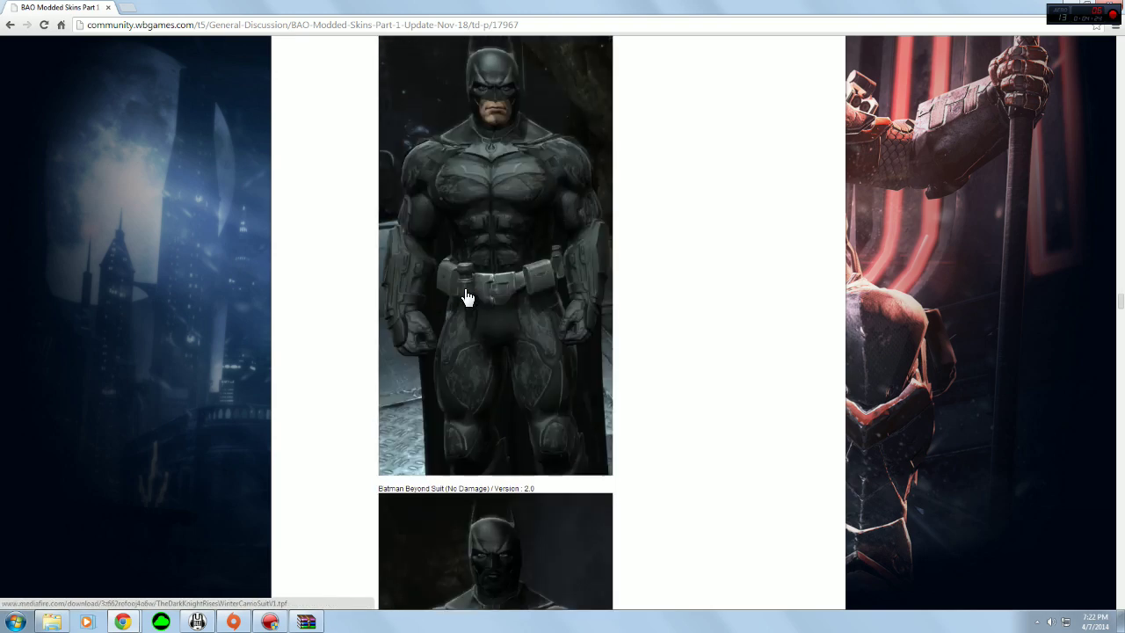
{"action": "scroll", "coordinate": [466, 297], "scroll_direction": "down", "scroll_amount": 5}
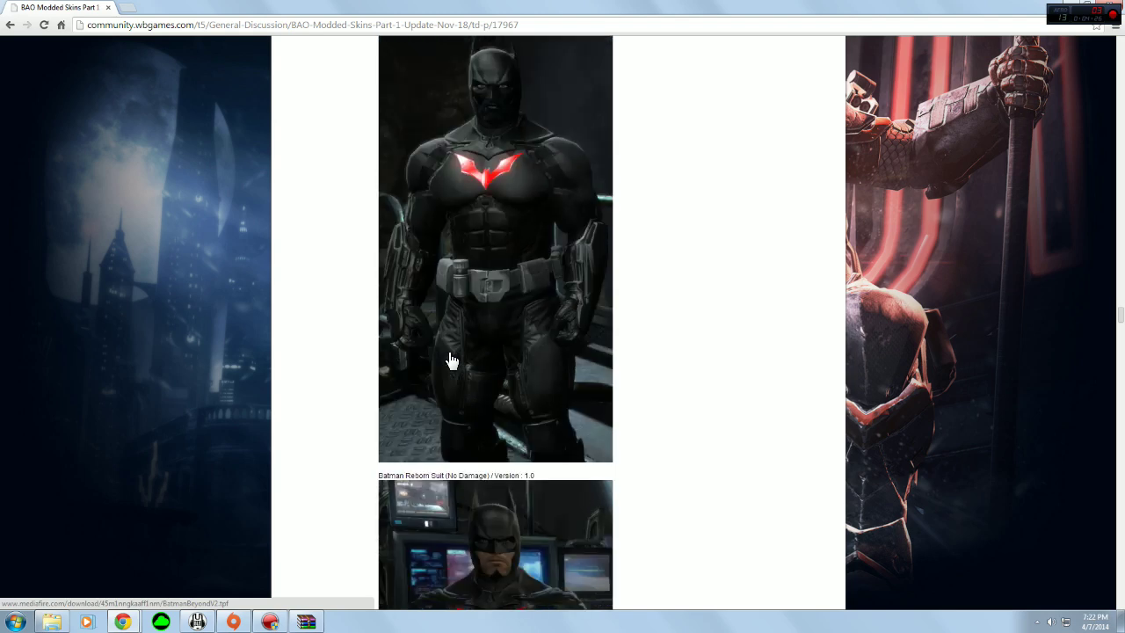
{"action": "scroll", "coordinate": [465, 323], "scroll_direction": "down", "scroll_amount": 1}
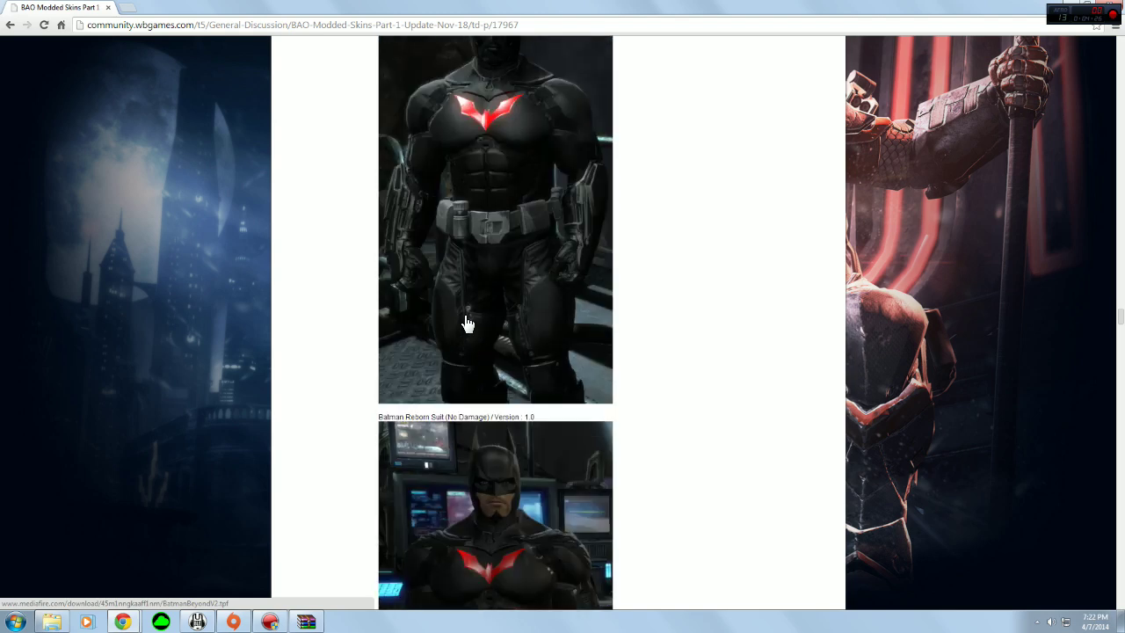
{"action": "scroll", "coordinate": [468, 322], "scroll_direction": "down", "scroll_amount": 2}
{"action": "scroll", "coordinate": [469, 290], "scroll_direction": "up", "scroll_amount": 4}
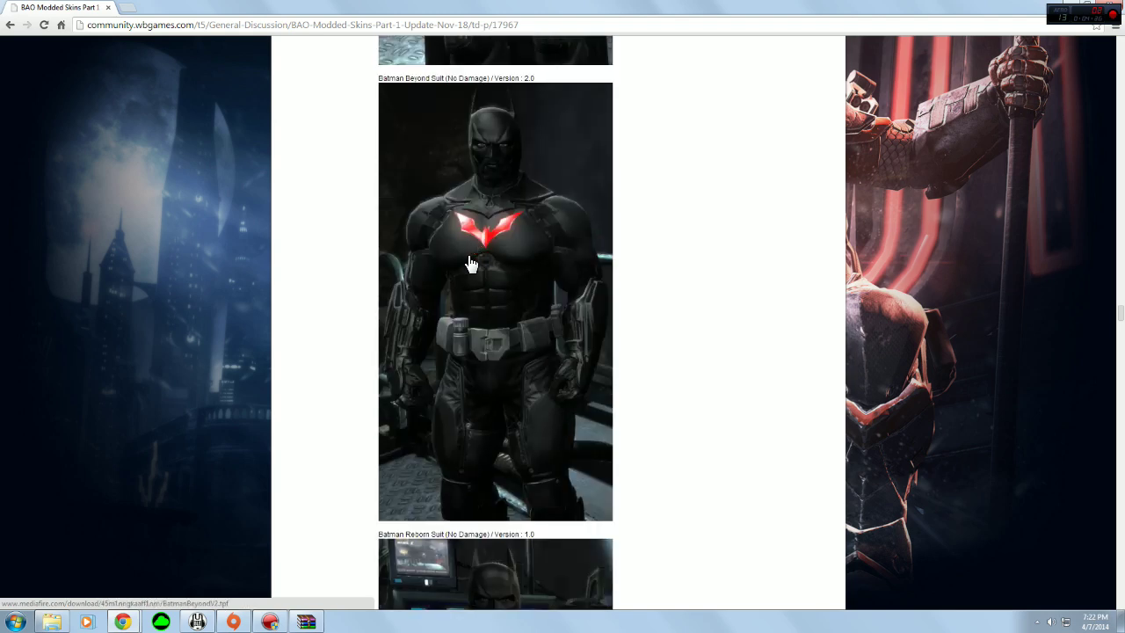
{"action": "scroll", "coordinate": [490, 336], "scroll_direction": "down", "scroll_amount": 4}
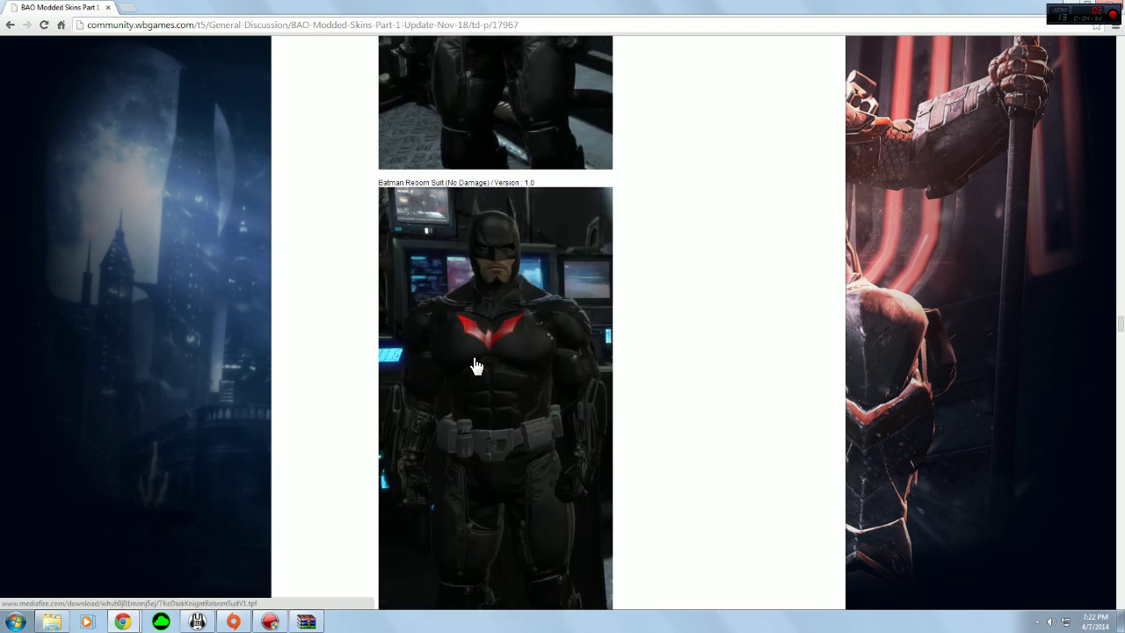
{"action": "scroll", "coordinate": [474, 341], "scroll_direction": "down", "scroll_amount": 2}
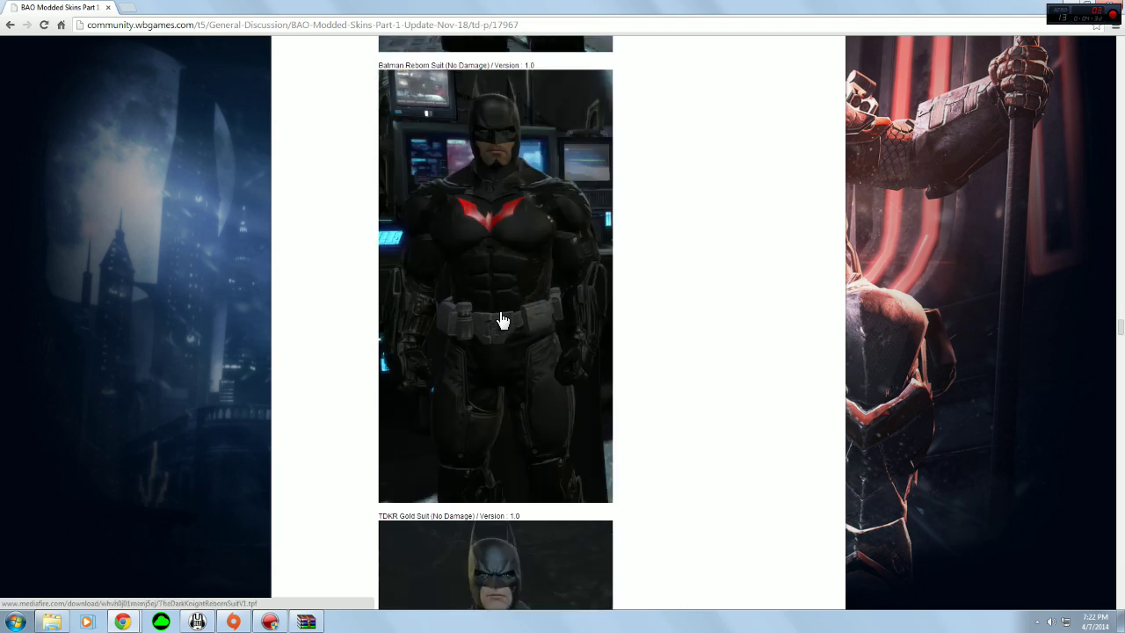
{"action": "scroll", "coordinate": [500, 319], "scroll_direction": "up", "scroll_amount": 8}
{"action": "scroll", "coordinate": [494, 343], "scroll_direction": "down", "scroll_amount": 4}
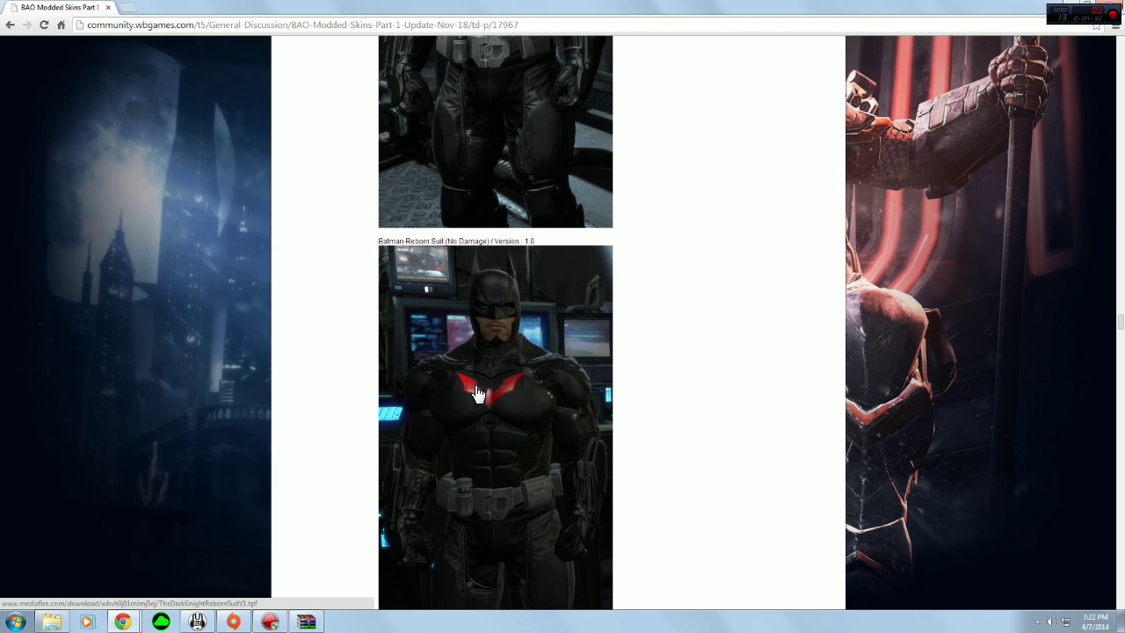
{"action": "scroll", "coordinate": [475, 391], "scroll_direction": "up", "scroll_amount": 3}
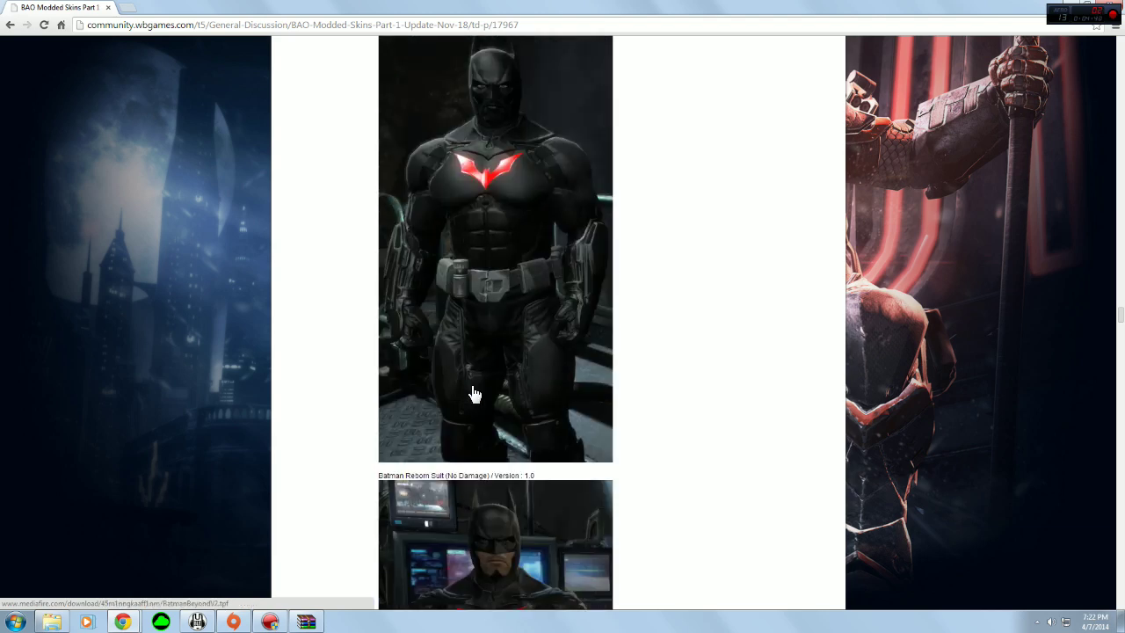
{"action": "left_click", "coordinate": [482, 341]}
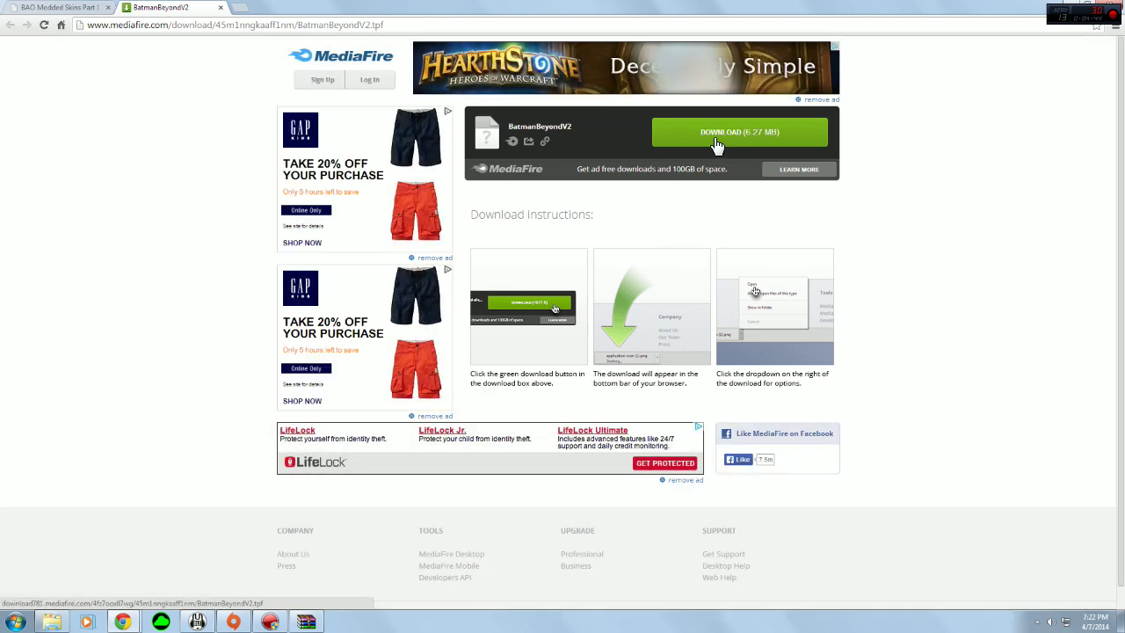
Start the BatmanBeyondV2.tpf download from MediaFire, cancel it, and minimise Chrome
{"action": "left_click", "coordinate": [711, 134]}
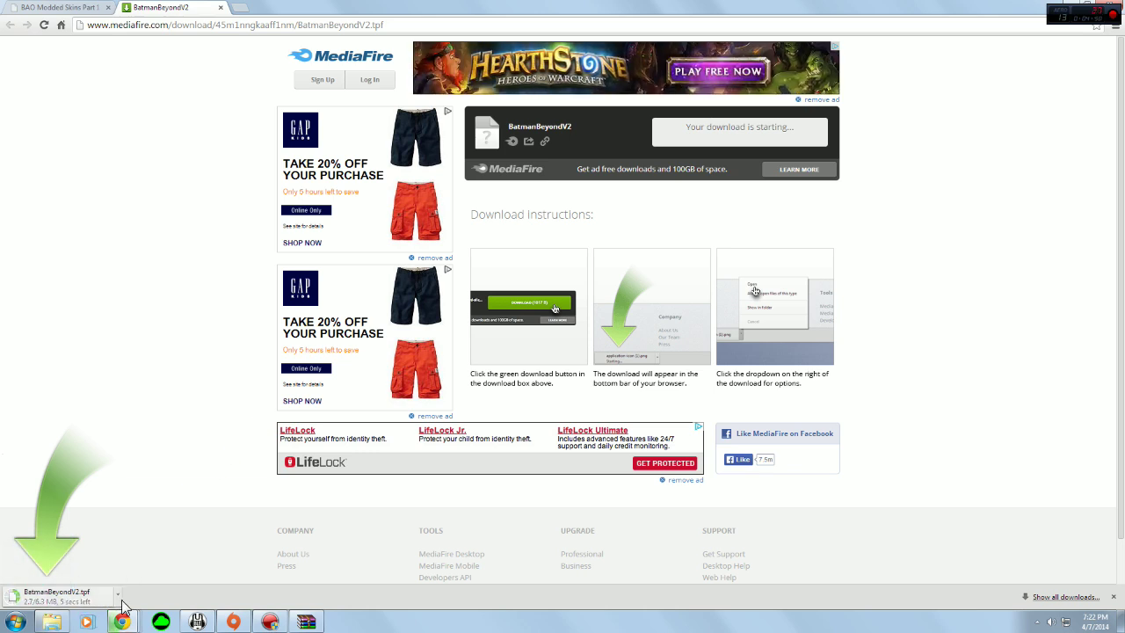
{"action": "left_click", "coordinate": [121, 598]}
{"action": "left_click", "coordinate": [146, 580]}
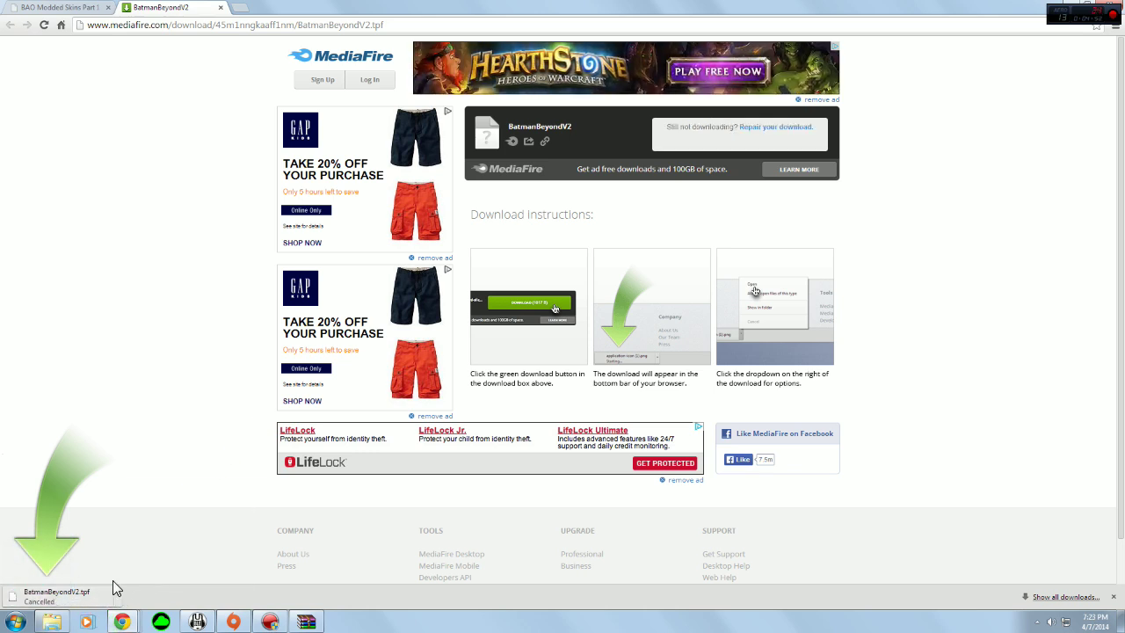
{"action": "left_click", "coordinate": [121, 622]}
{"action": "left_click_drag", "start_coordinate": [207, 75], "coordinate": [218, 117]}
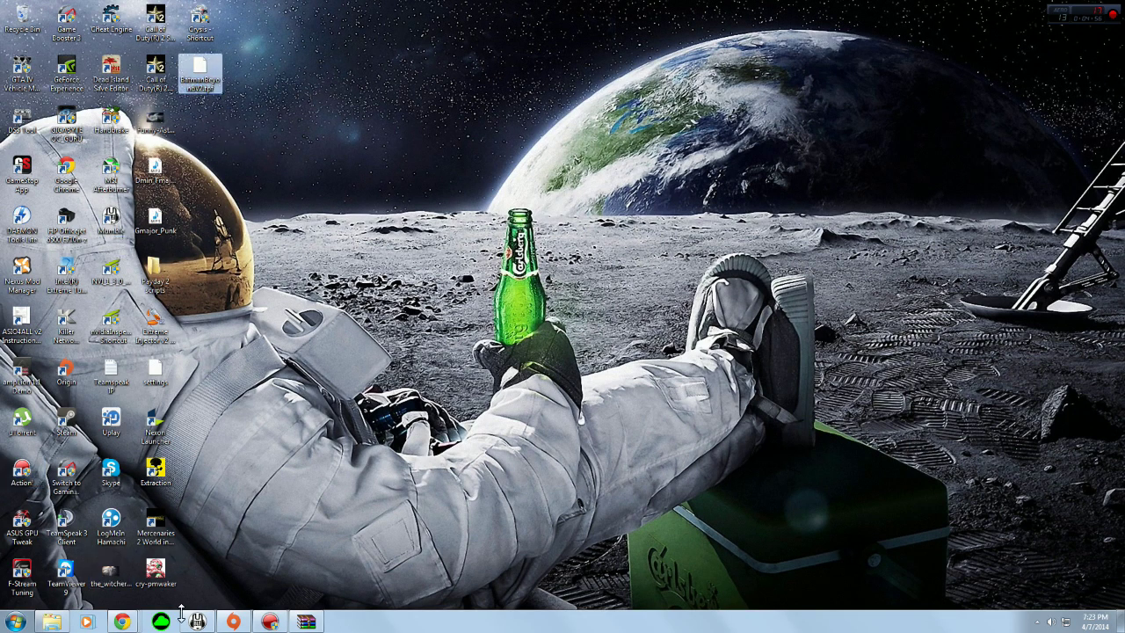
Launch Batman: Arkham Origins from the Steam tray menu and center the TexMod window
{"action": "left_click", "coordinate": [1038, 622]}
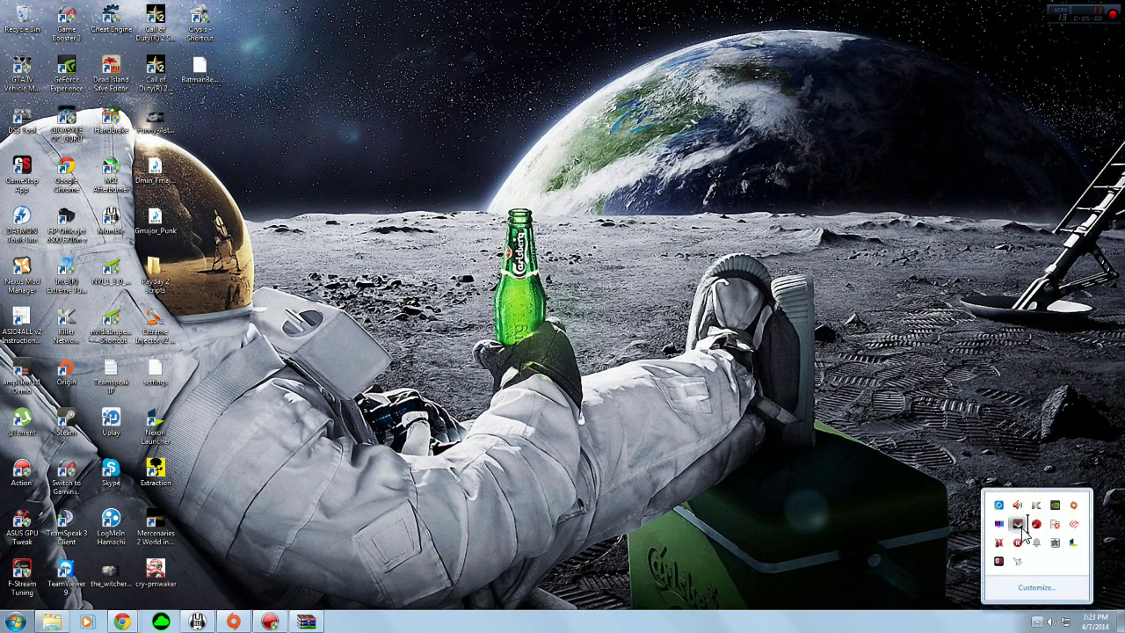
{"action": "right_click", "coordinate": [1021, 527]}
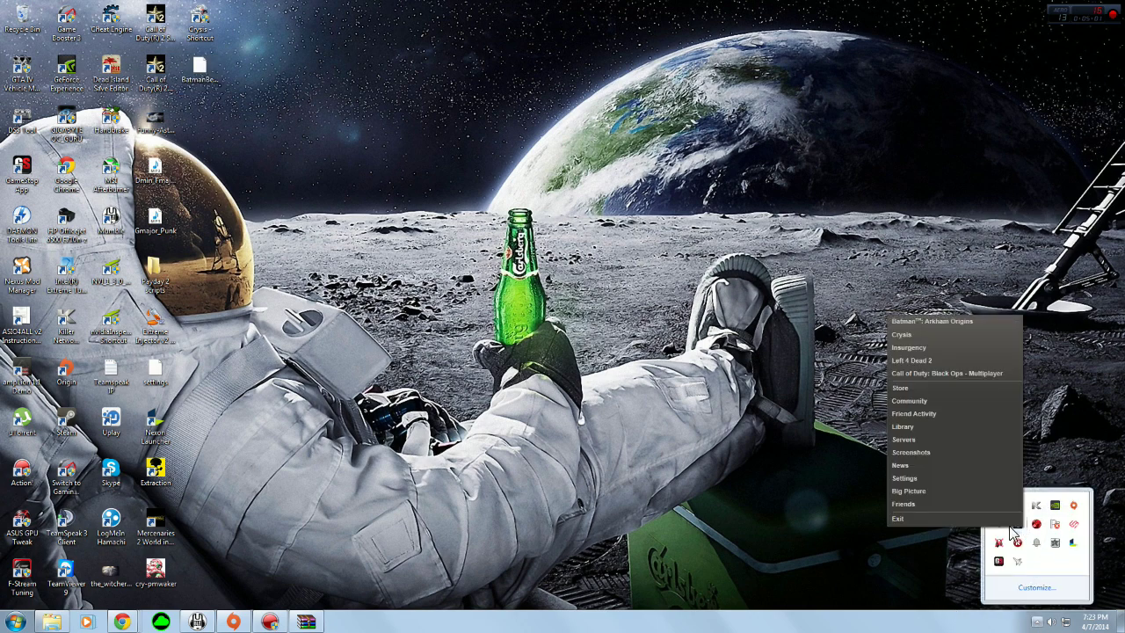
{"action": "left_click", "coordinate": [935, 322]}
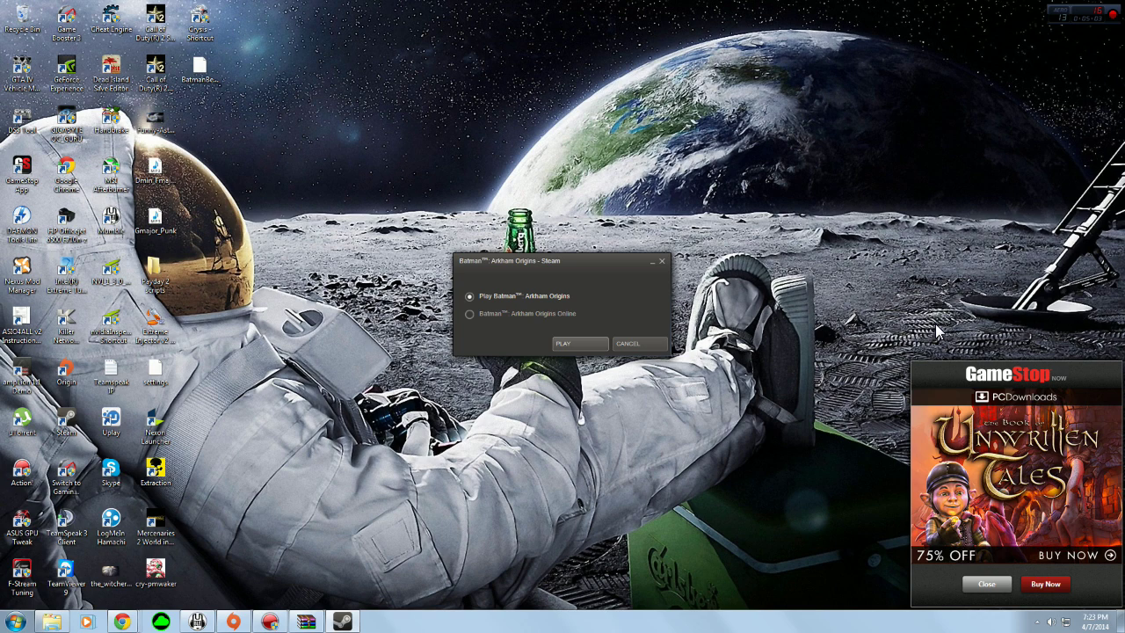
{"action": "left_click", "coordinate": [576, 347]}
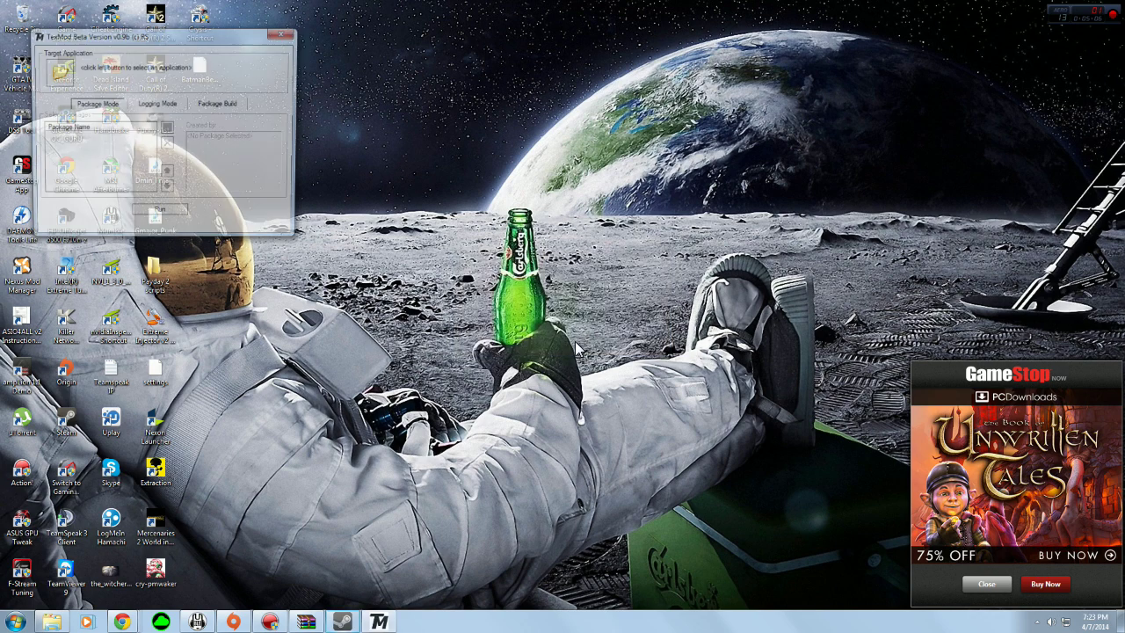
{"action": "left_click_drag", "start_coordinate": [186, 33], "coordinate": [421, 93]}
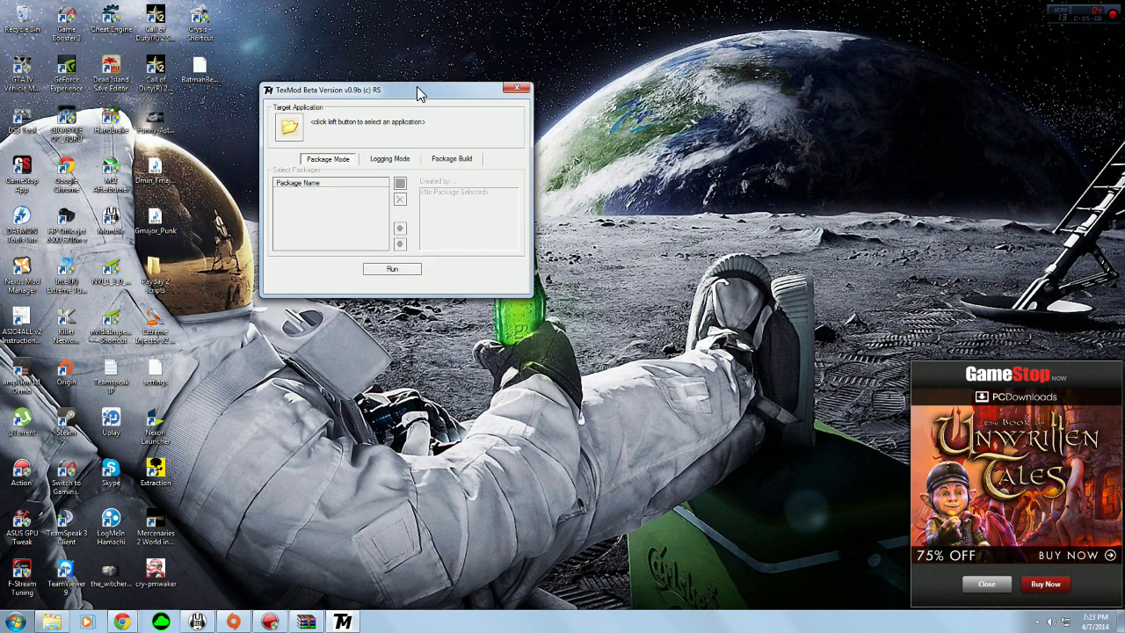
Target BatmanOriginsOld.exe in TexMod and add the BatmanBeyondV2.tpf package
{"action": "left_click", "coordinate": [289, 130]}
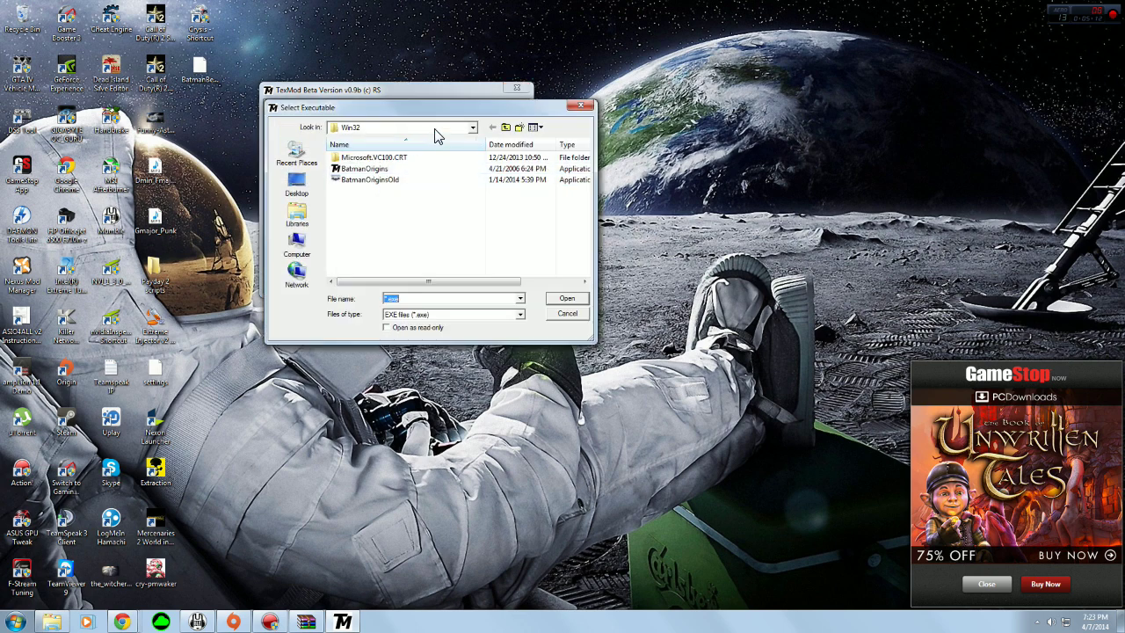
{"action": "double_click", "coordinate": [358, 181]}
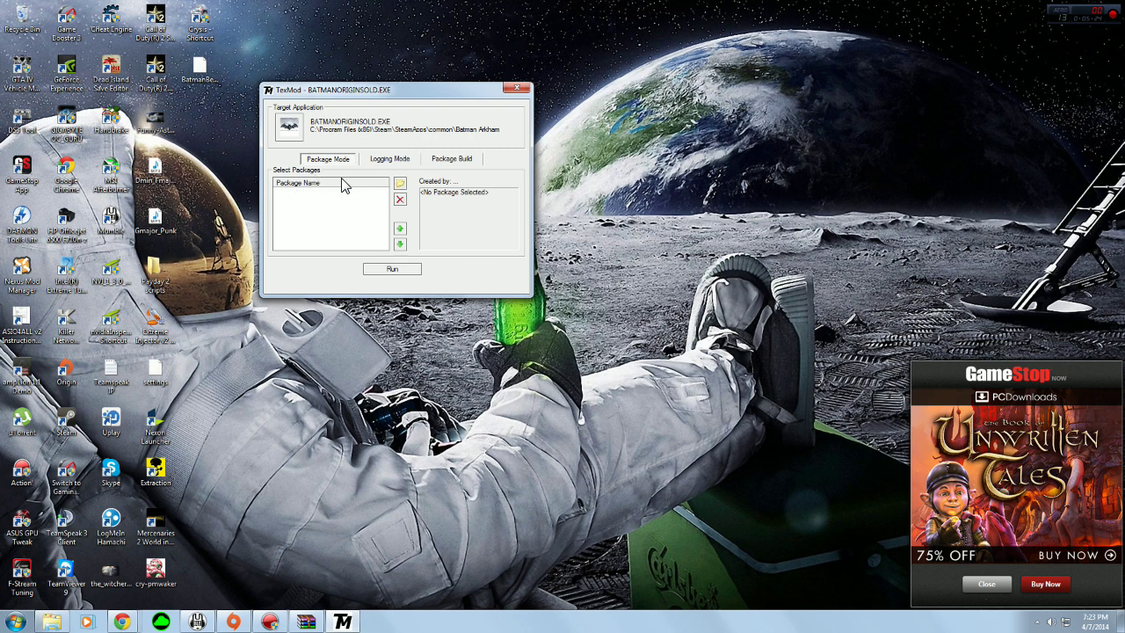
{"action": "left_click", "coordinate": [400, 187]}
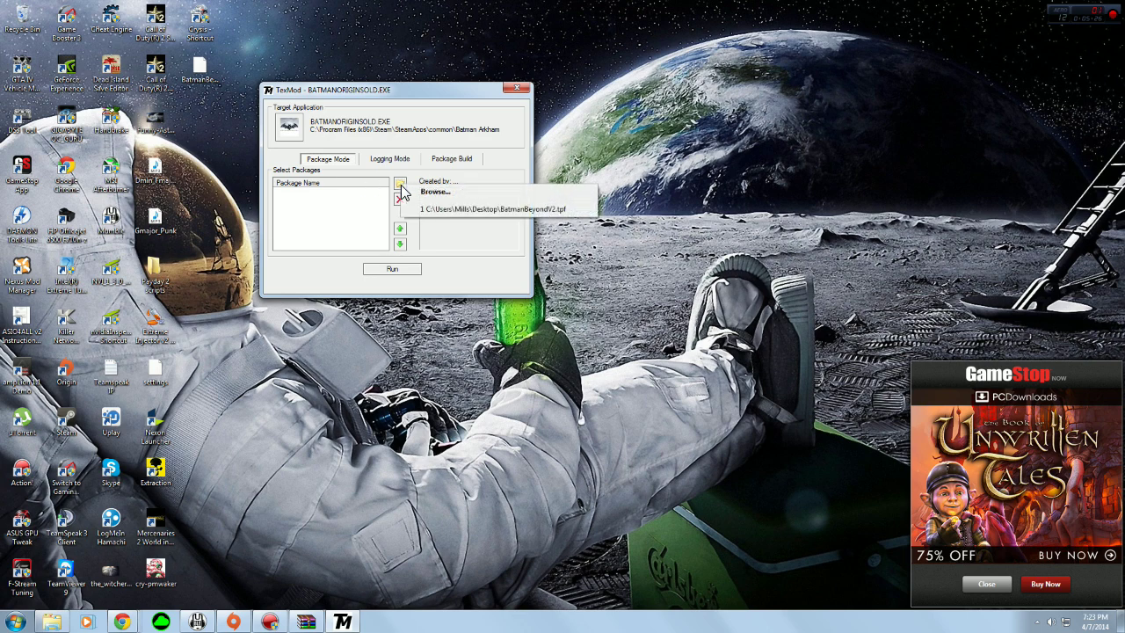
{"action": "left_click", "coordinate": [433, 194]}
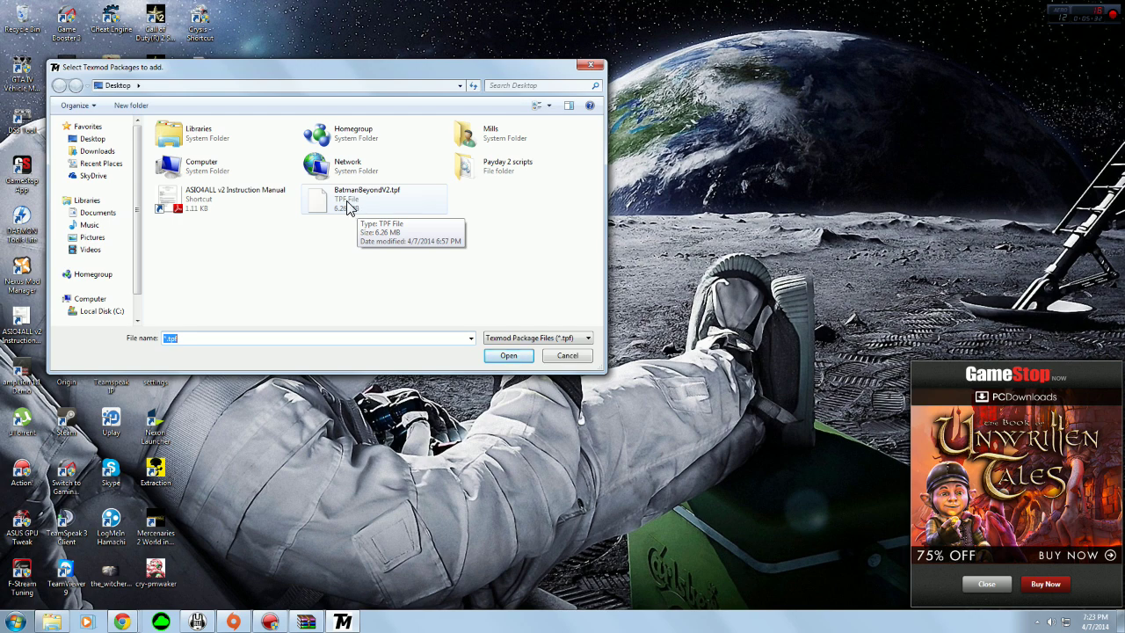
{"action": "double_click", "coordinate": [348, 204]}
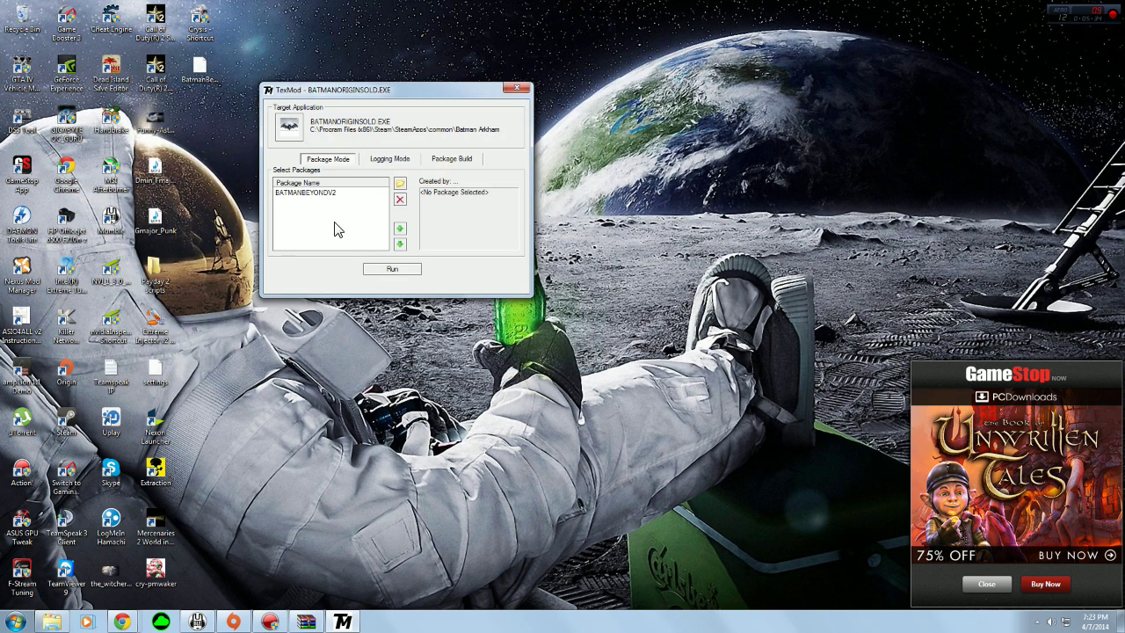